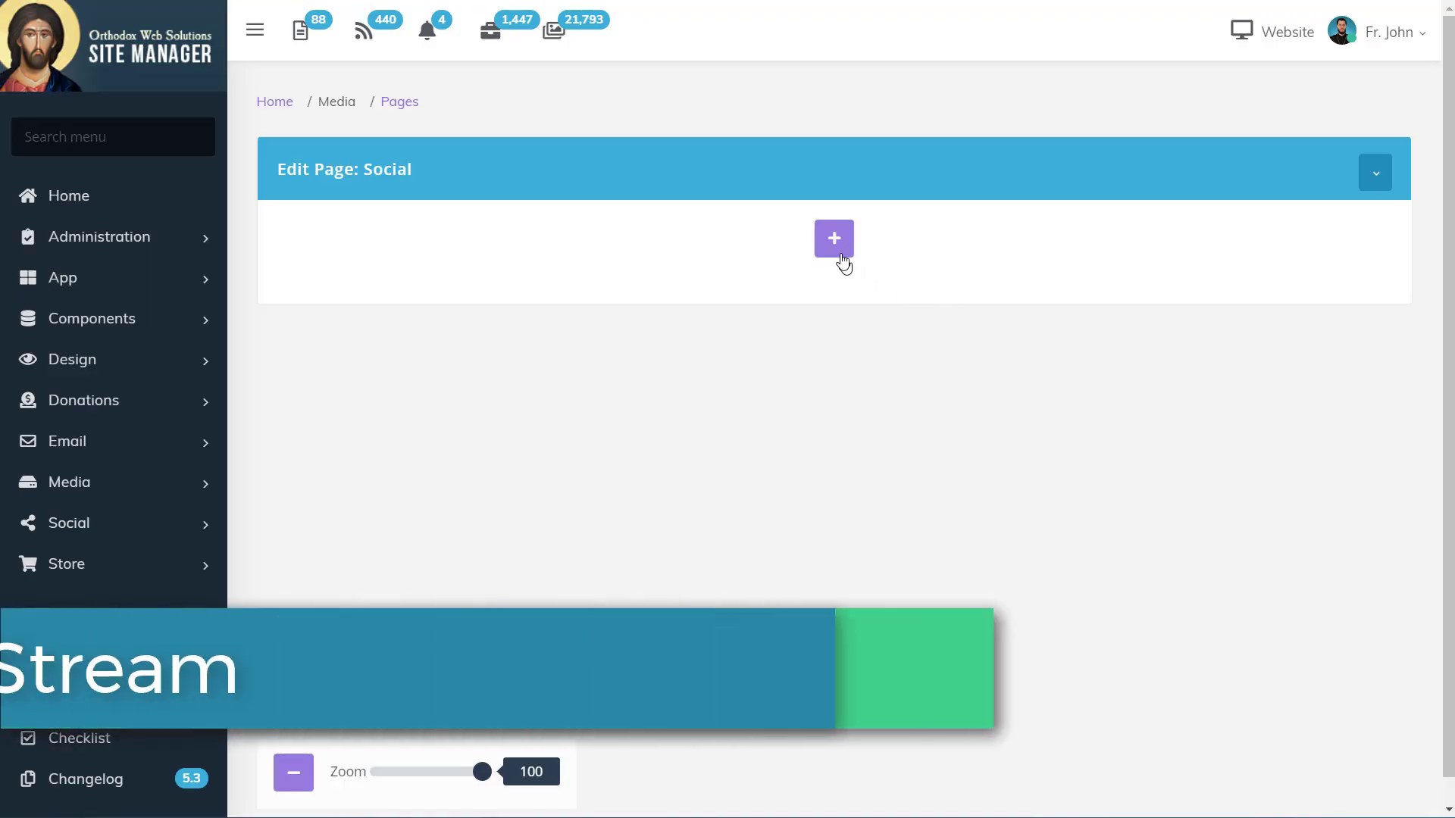
Add a page section titled 'Social' with type Components - Social Stream
{"action": "left_click", "coordinate": [838, 253]}
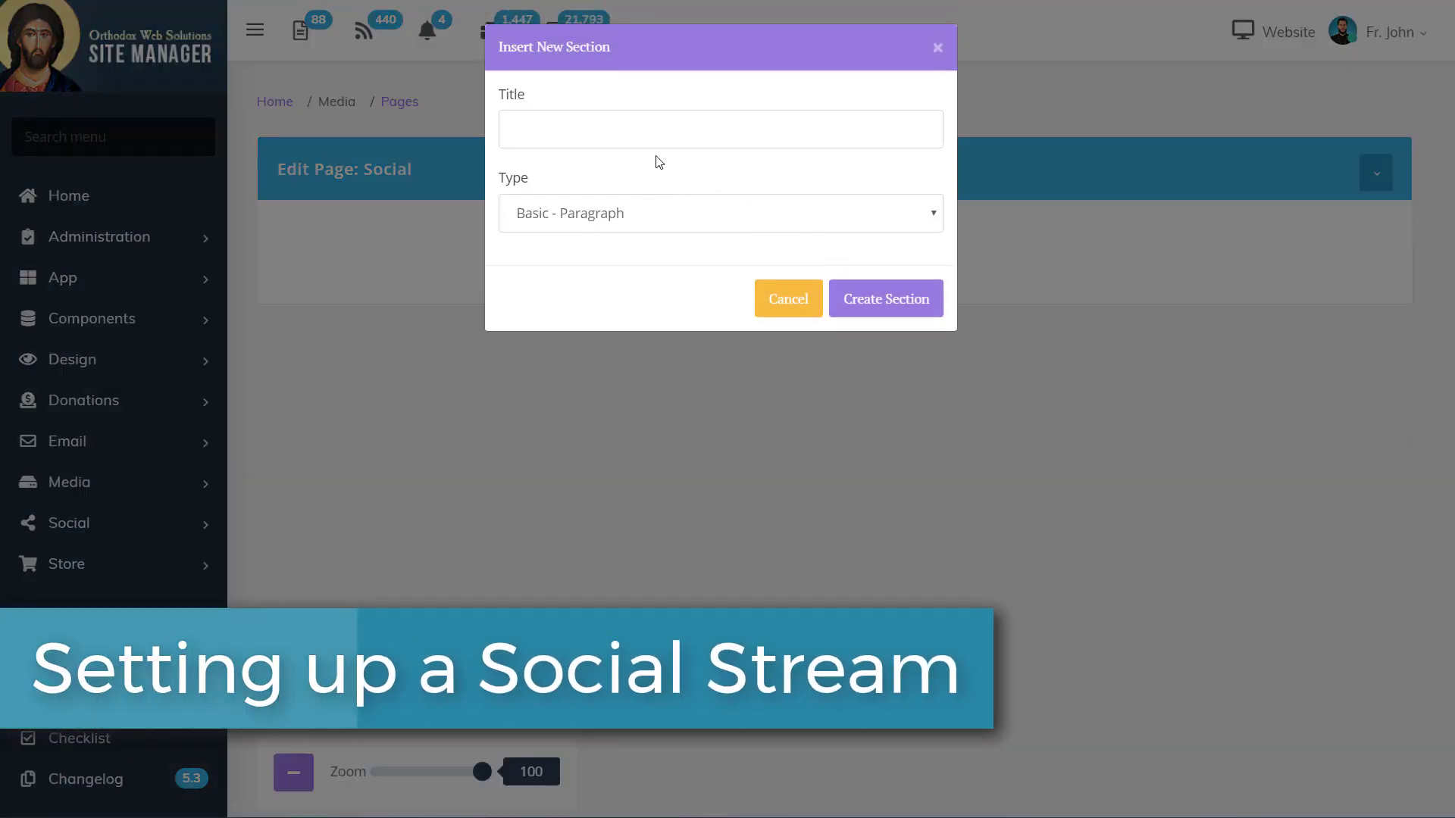
{"action": "left_click", "coordinate": [624, 127]}
{"action": "type", "text": "Social"}
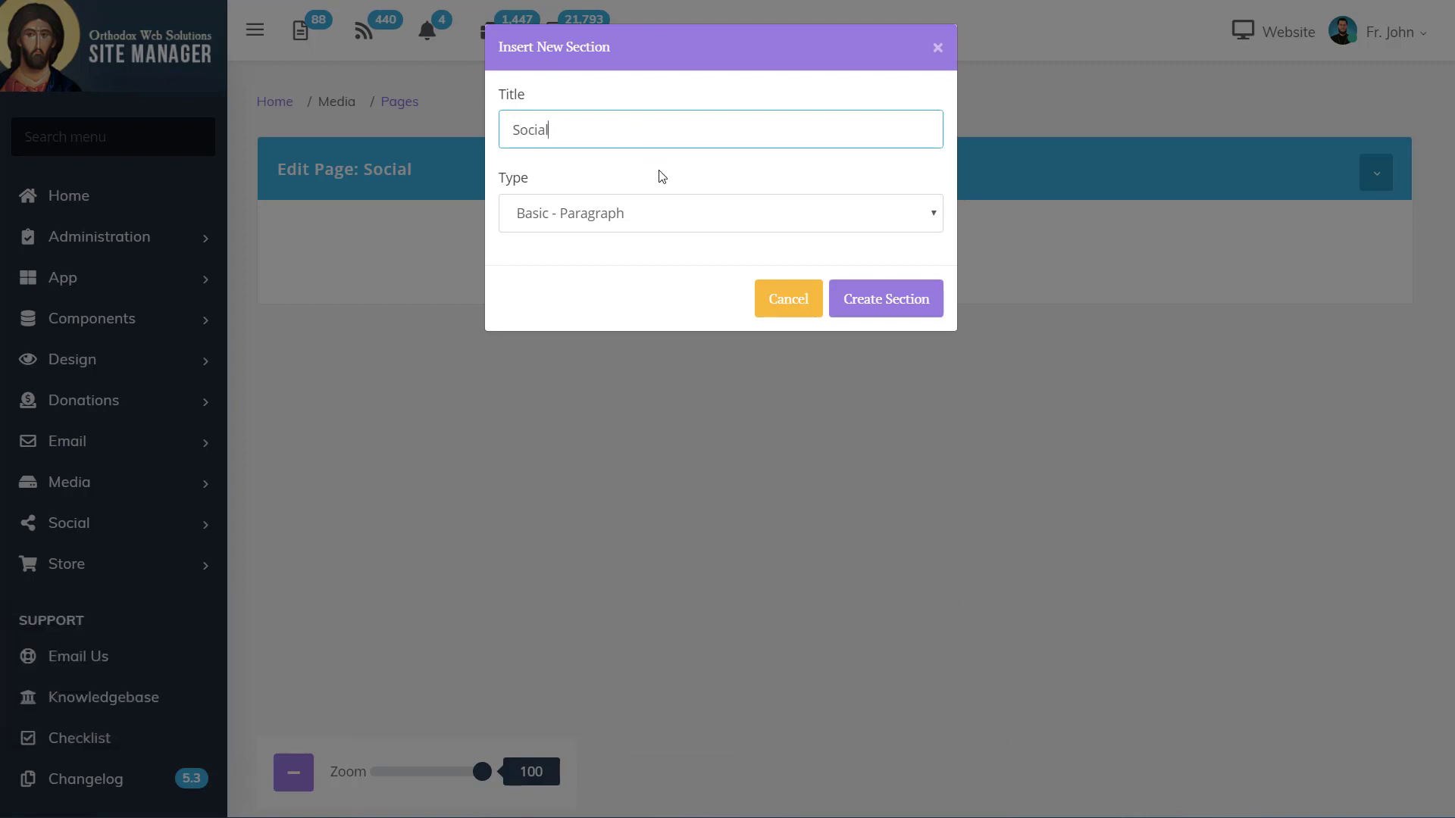
{"action": "left_click", "coordinate": [671, 213]}
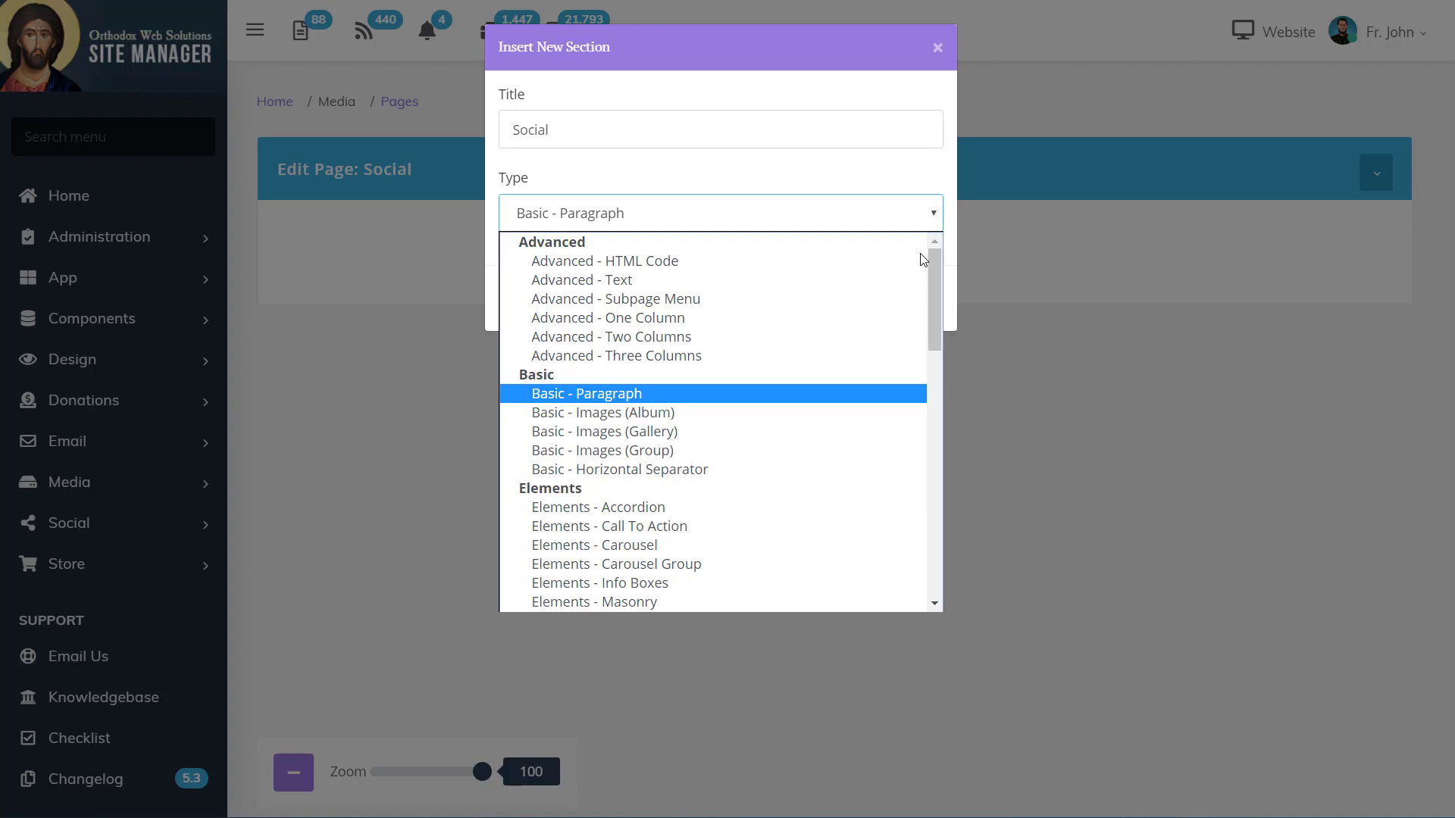
{"action": "left_click_drag", "start_coordinate": [931, 258], "coordinate": [938, 494]}
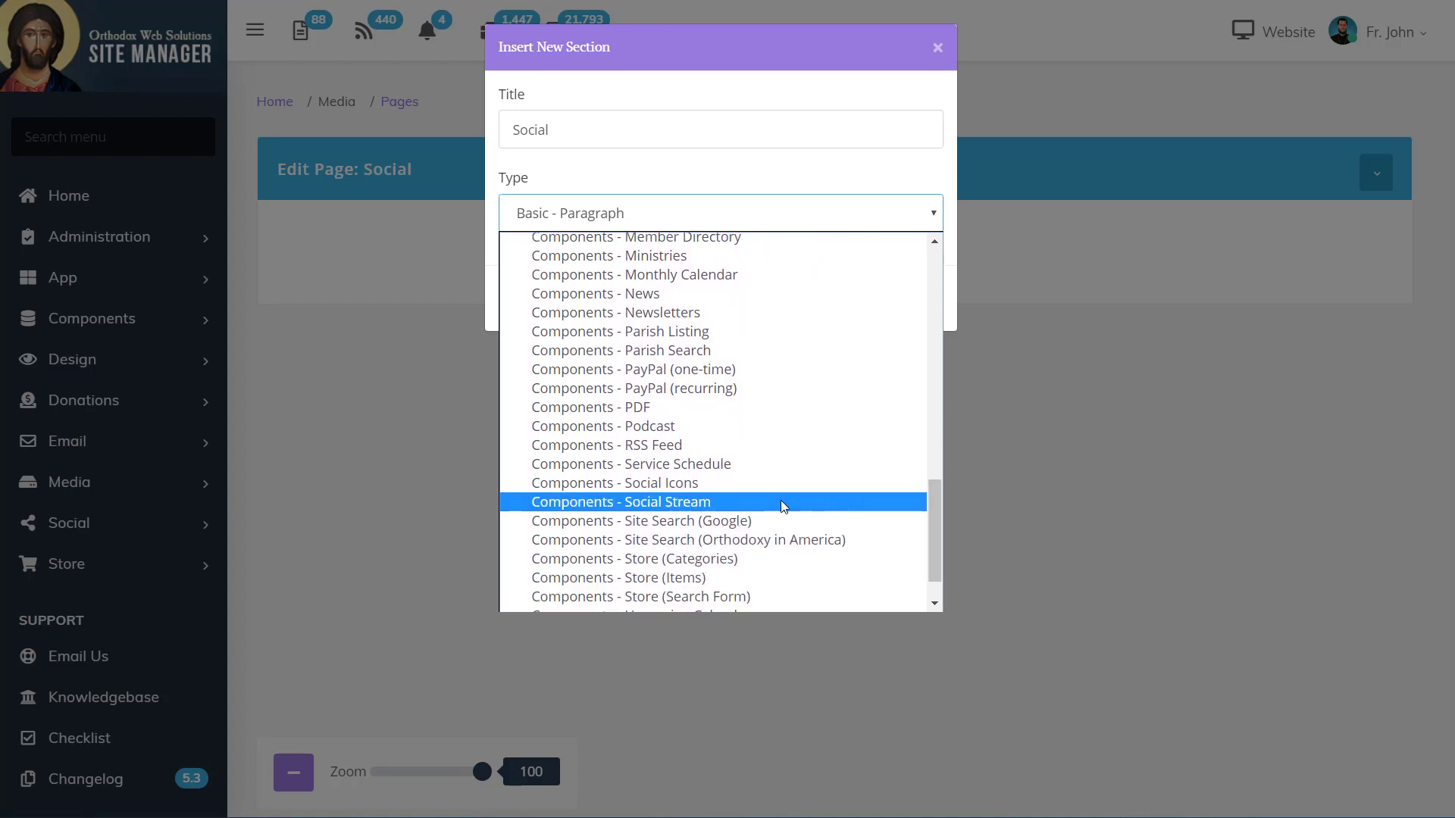
{"action": "left_click", "coordinate": [723, 503]}
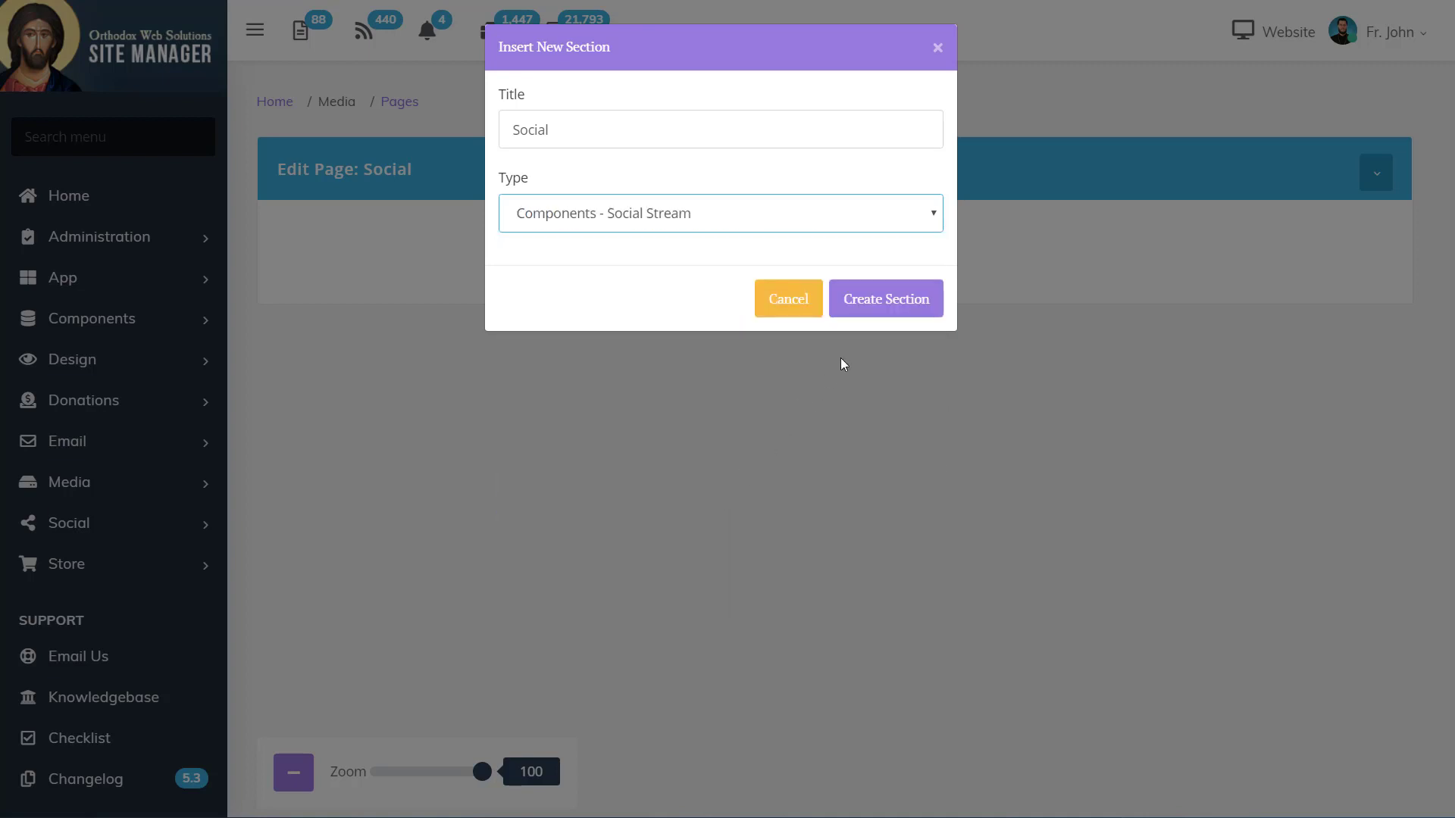
{"action": "left_click", "coordinate": [884, 301]}
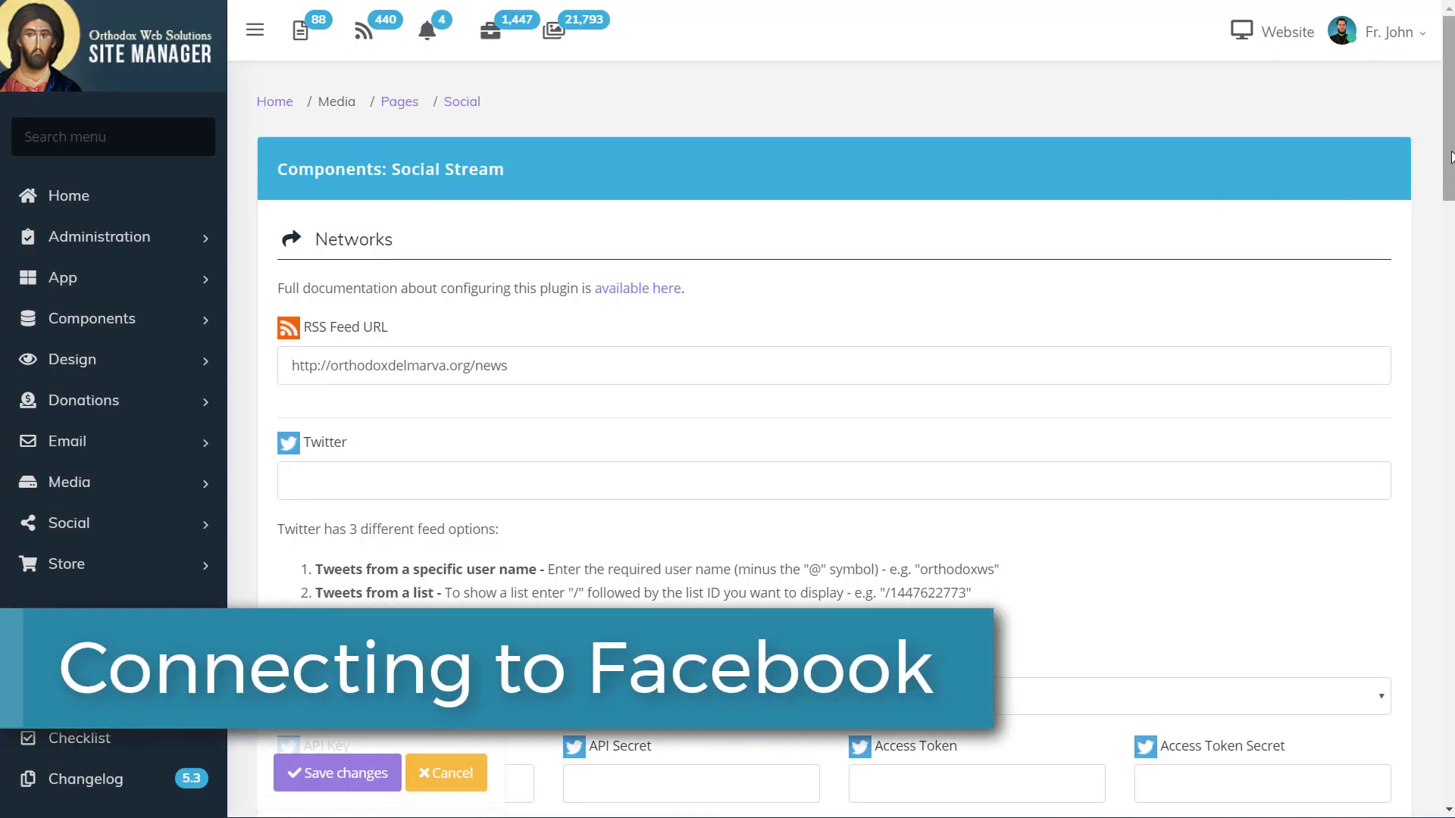
{"action": "left_click_drag", "start_coordinate": [1449, 165], "coordinate": [1415, 322]}
{"action": "left_click", "coordinate": [398, 164]}
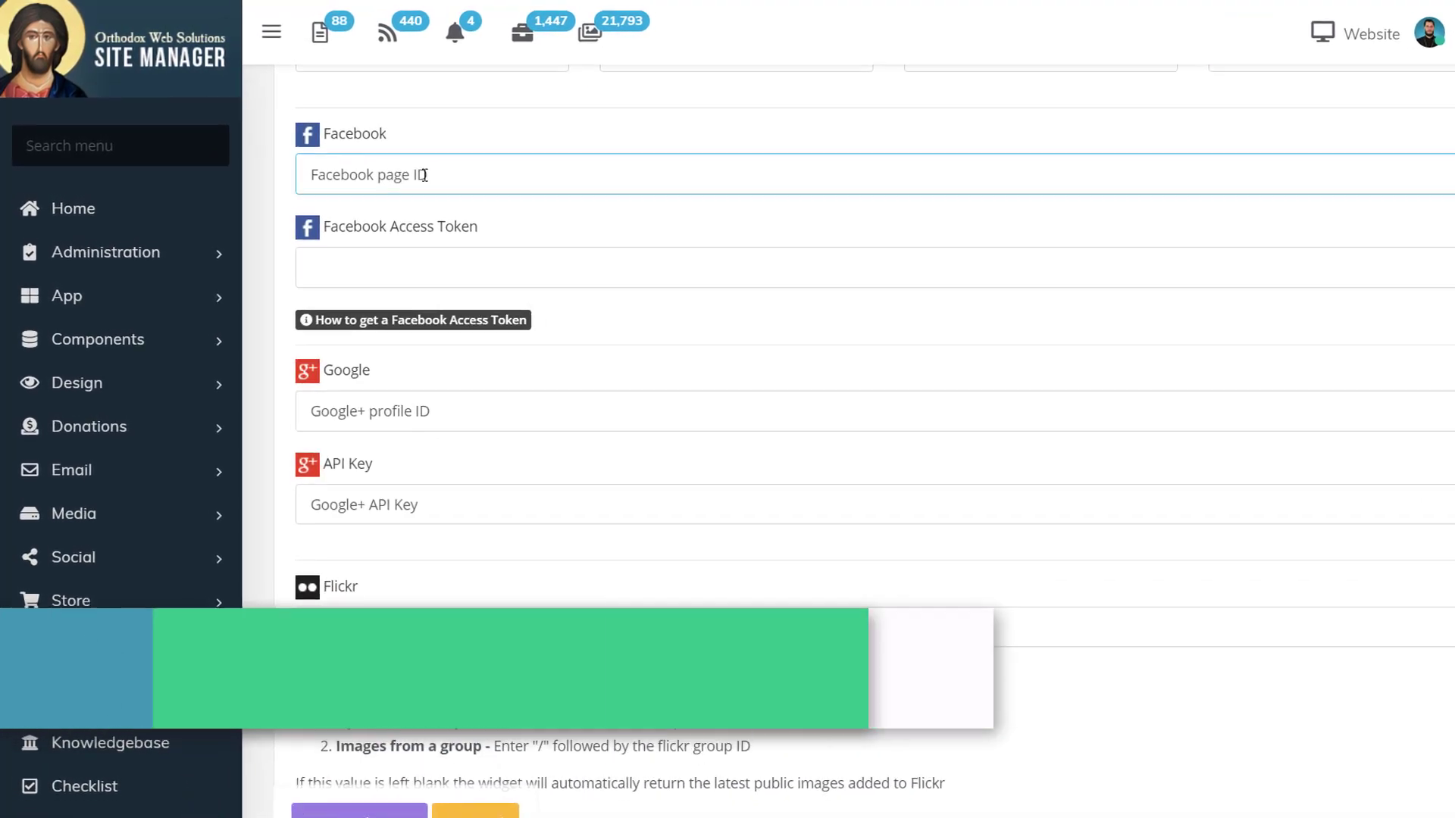
{"action": "key", "text": "ctrl+v"}
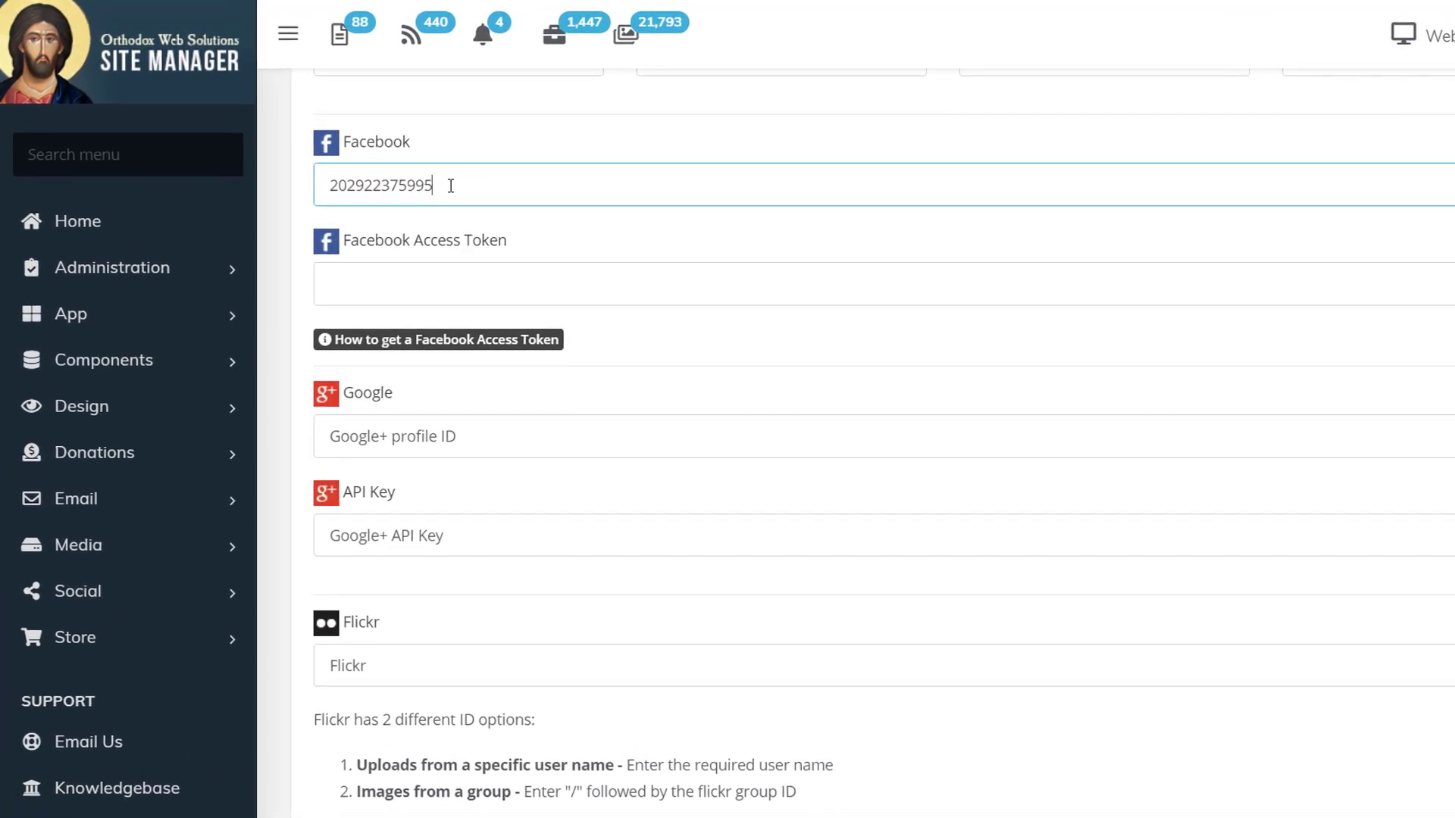
{"action": "left_click", "coordinate": [494, 360]}
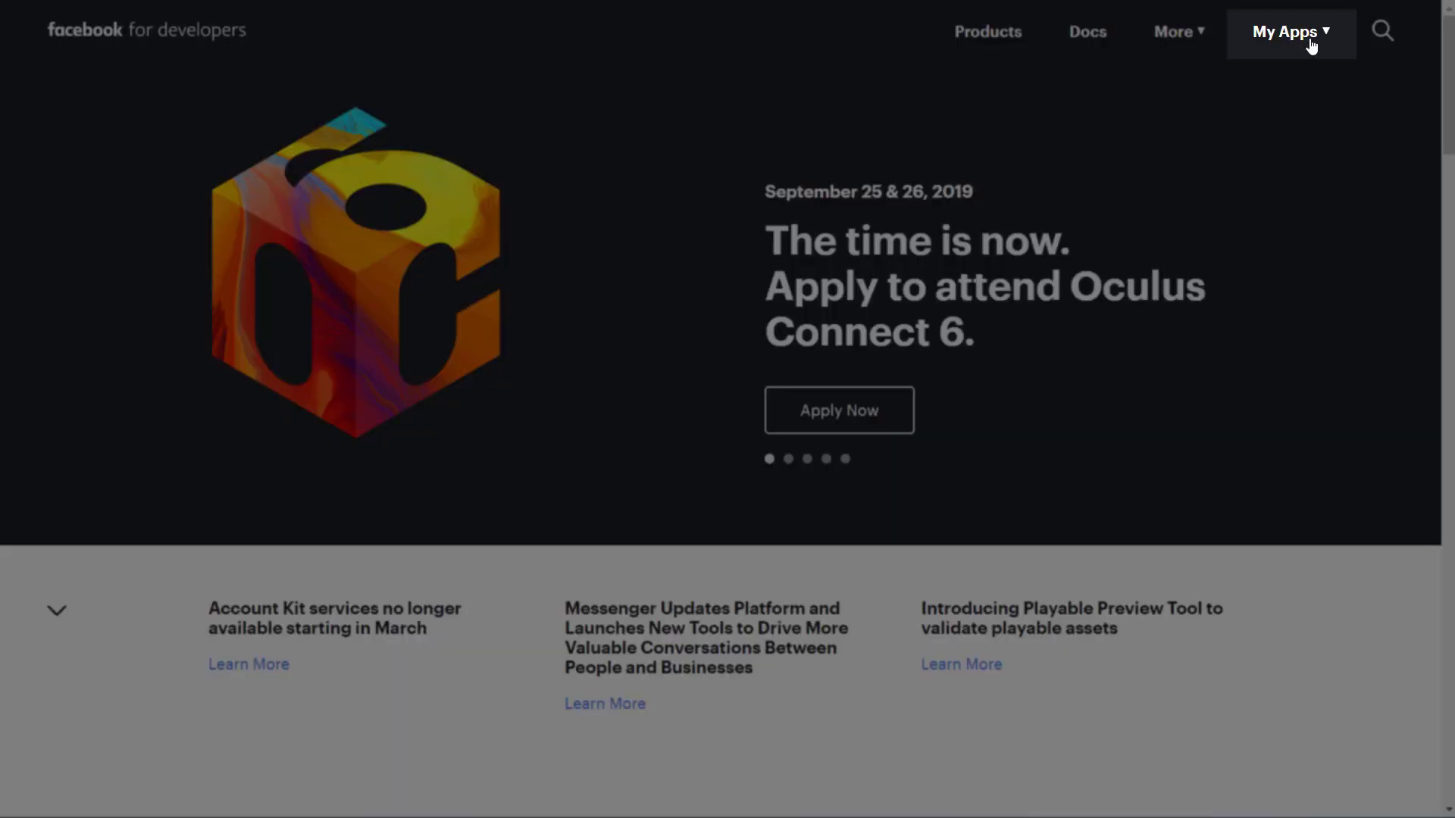
Create a Facebook developer app with display name 'Social Stream DEMO'
{"action": "left_click", "coordinate": [1311, 46]}
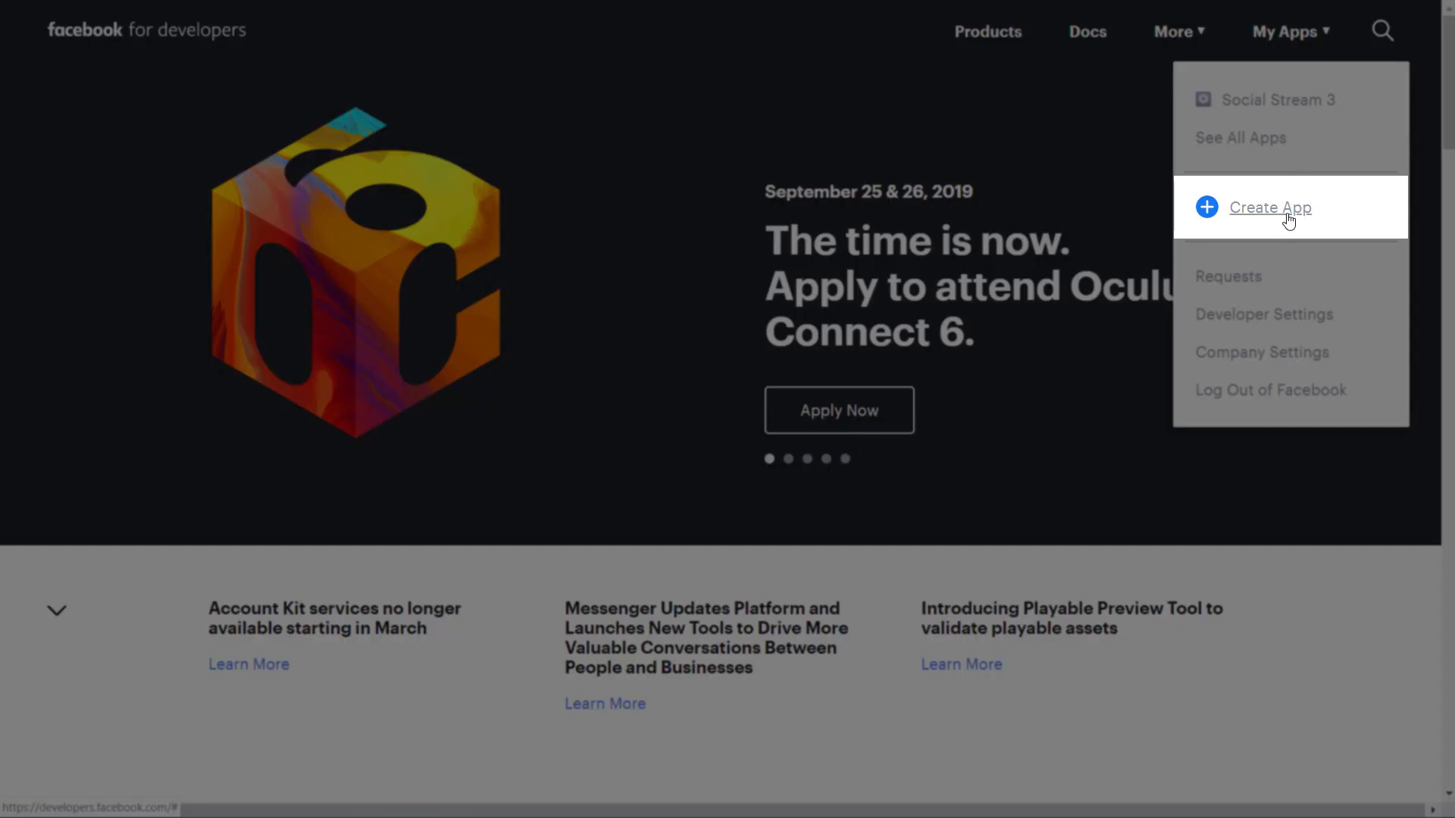
{"action": "left_click", "coordinate": [1288, 215]}
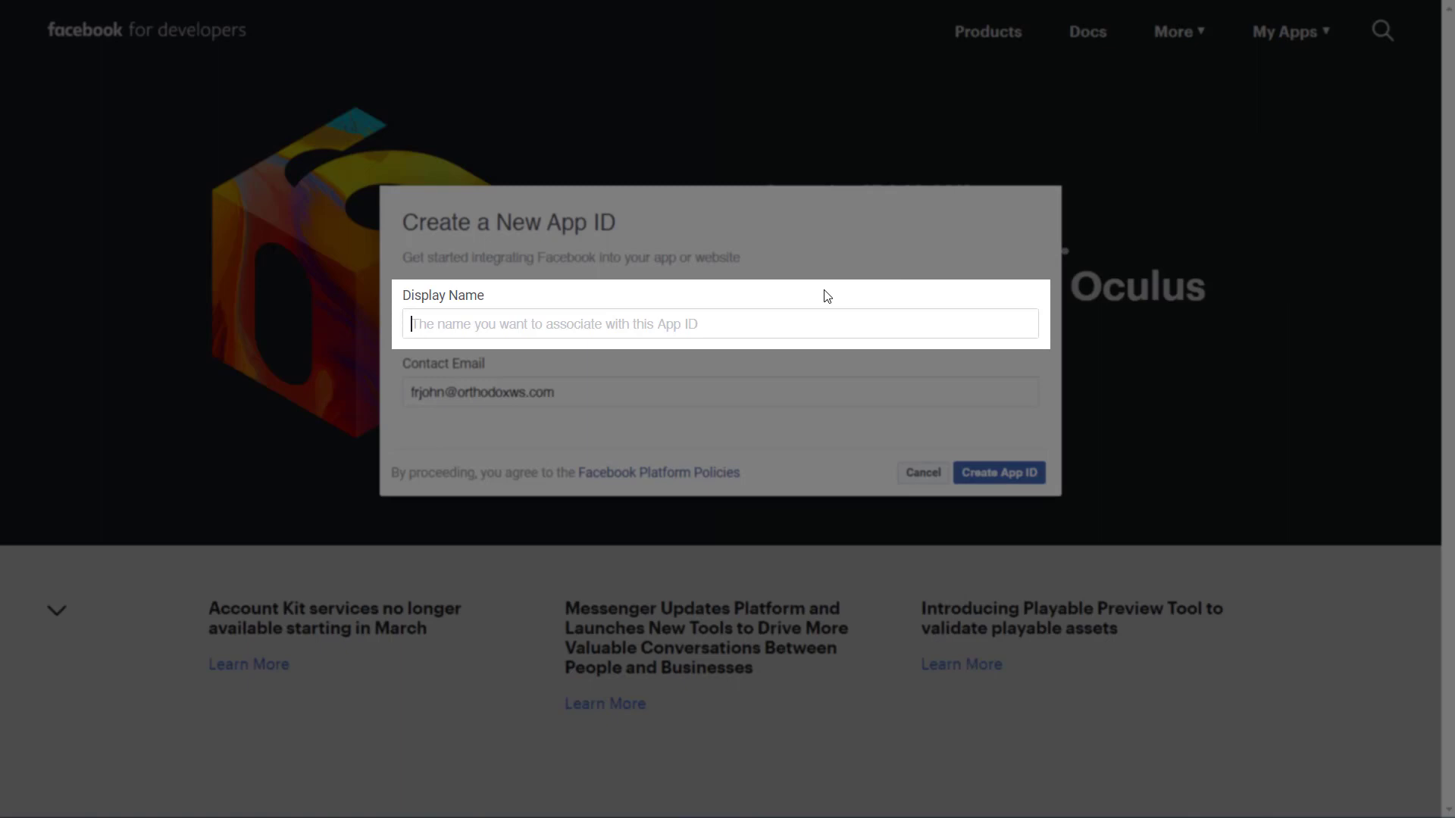
{"action": "type", "text": "S"}
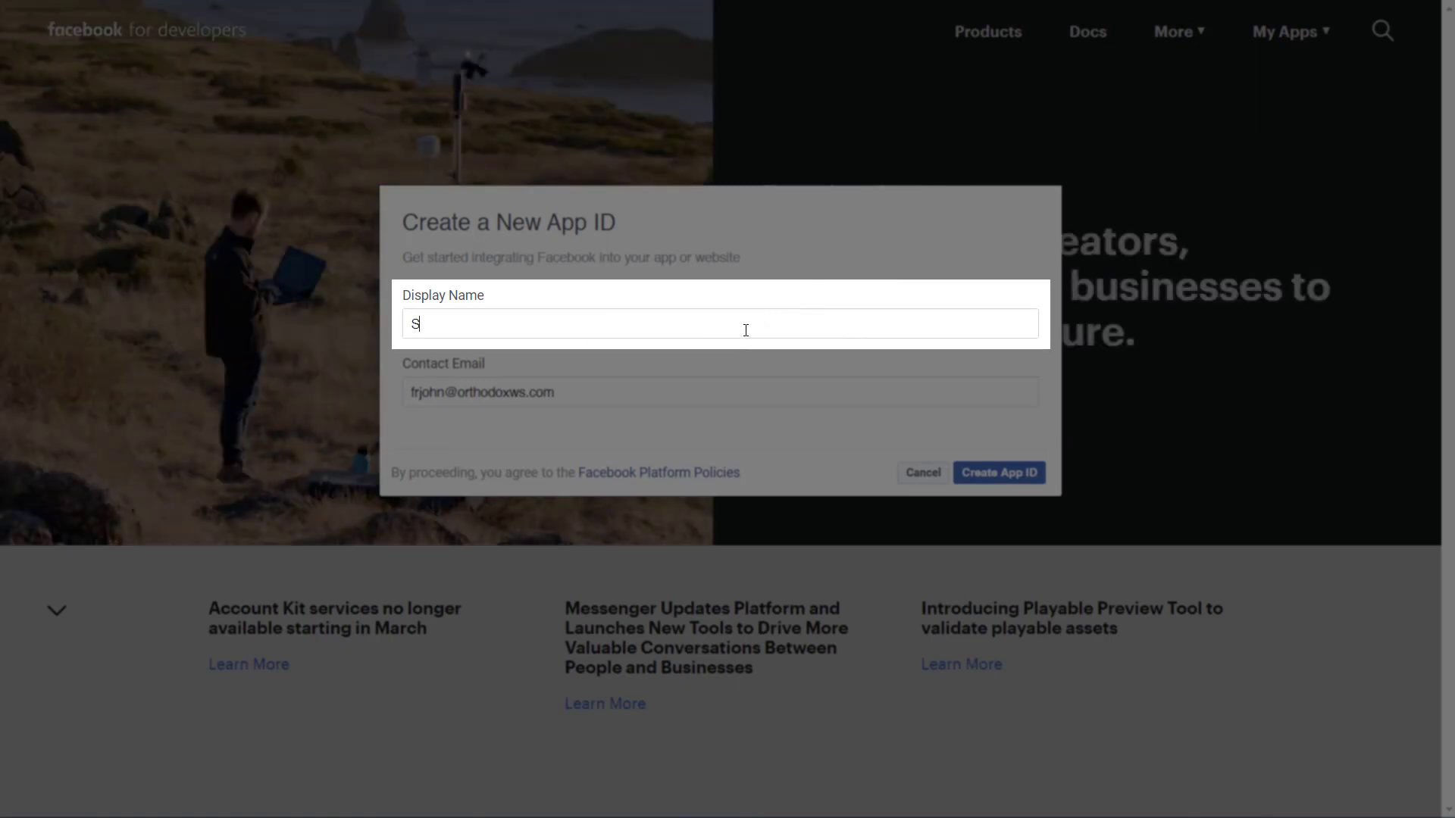
{"action": "type", "text": "ocial Strea"}
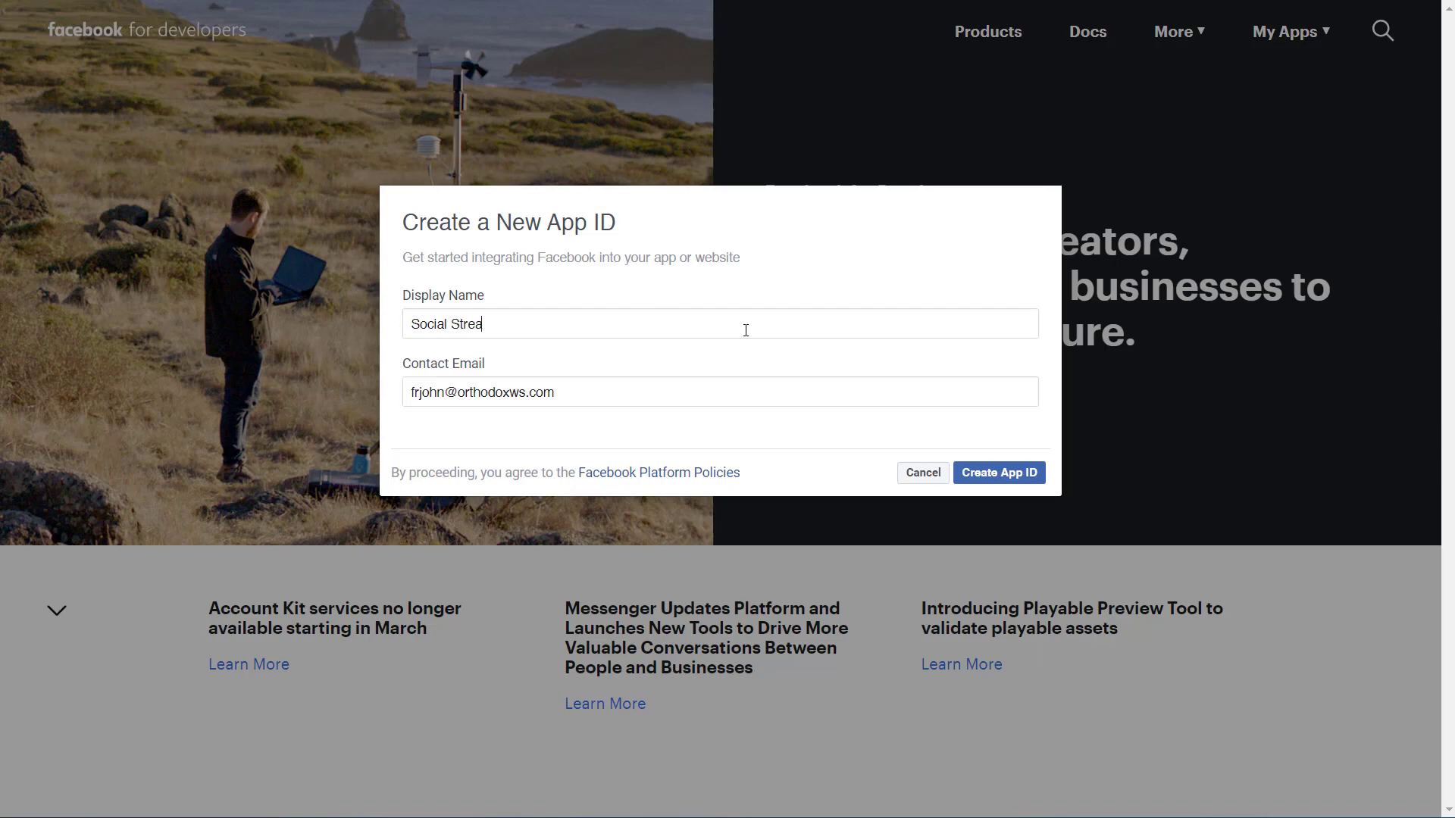
{"action": "type", "text": "m DEMO"}
{"action": "left_click", "coordinate": [1012, 474]}
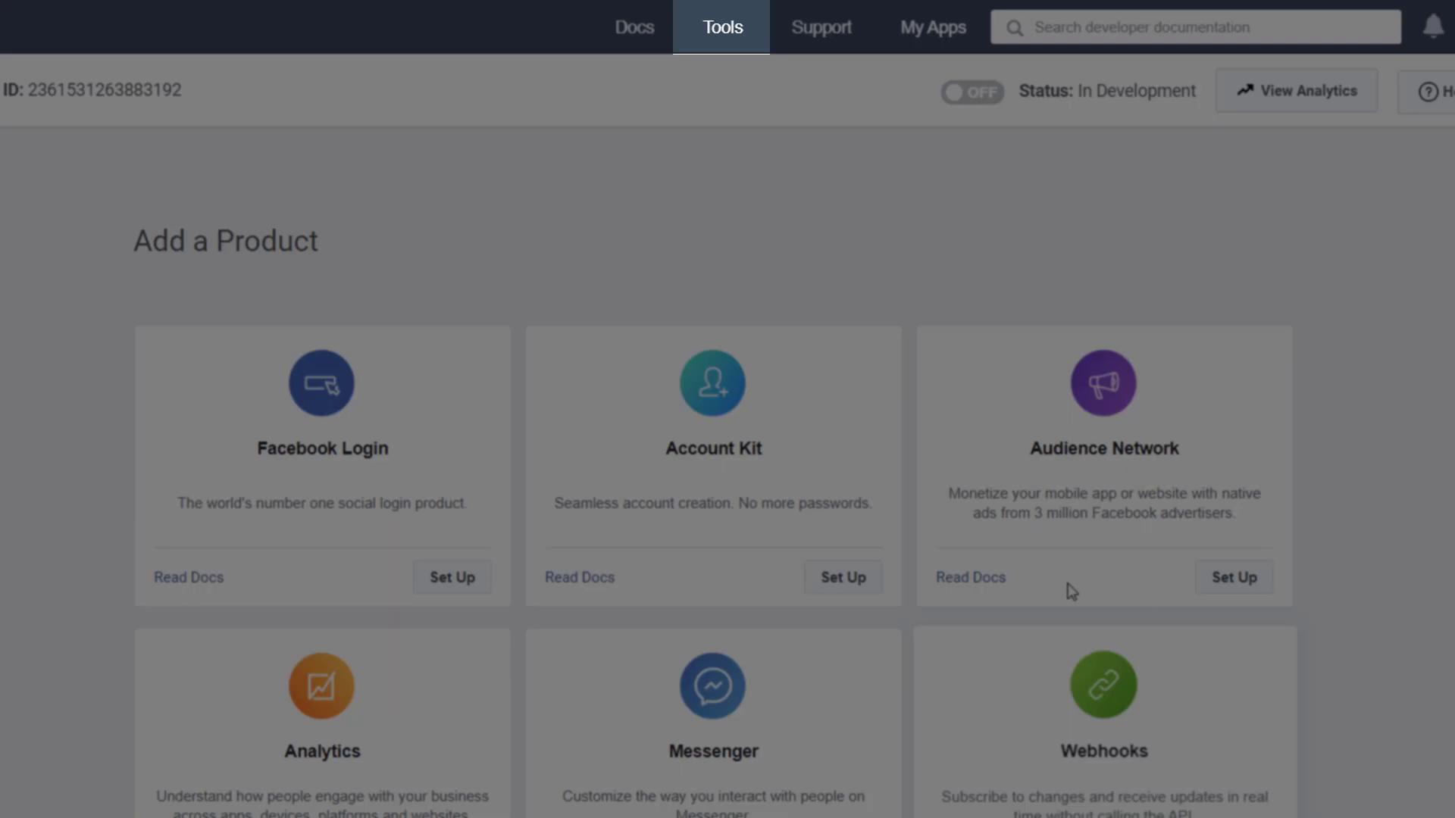
Set the Graph API Explorer's application to Social Stream DEMO
{"action": "left_click", "coordinate": [729, 44]}
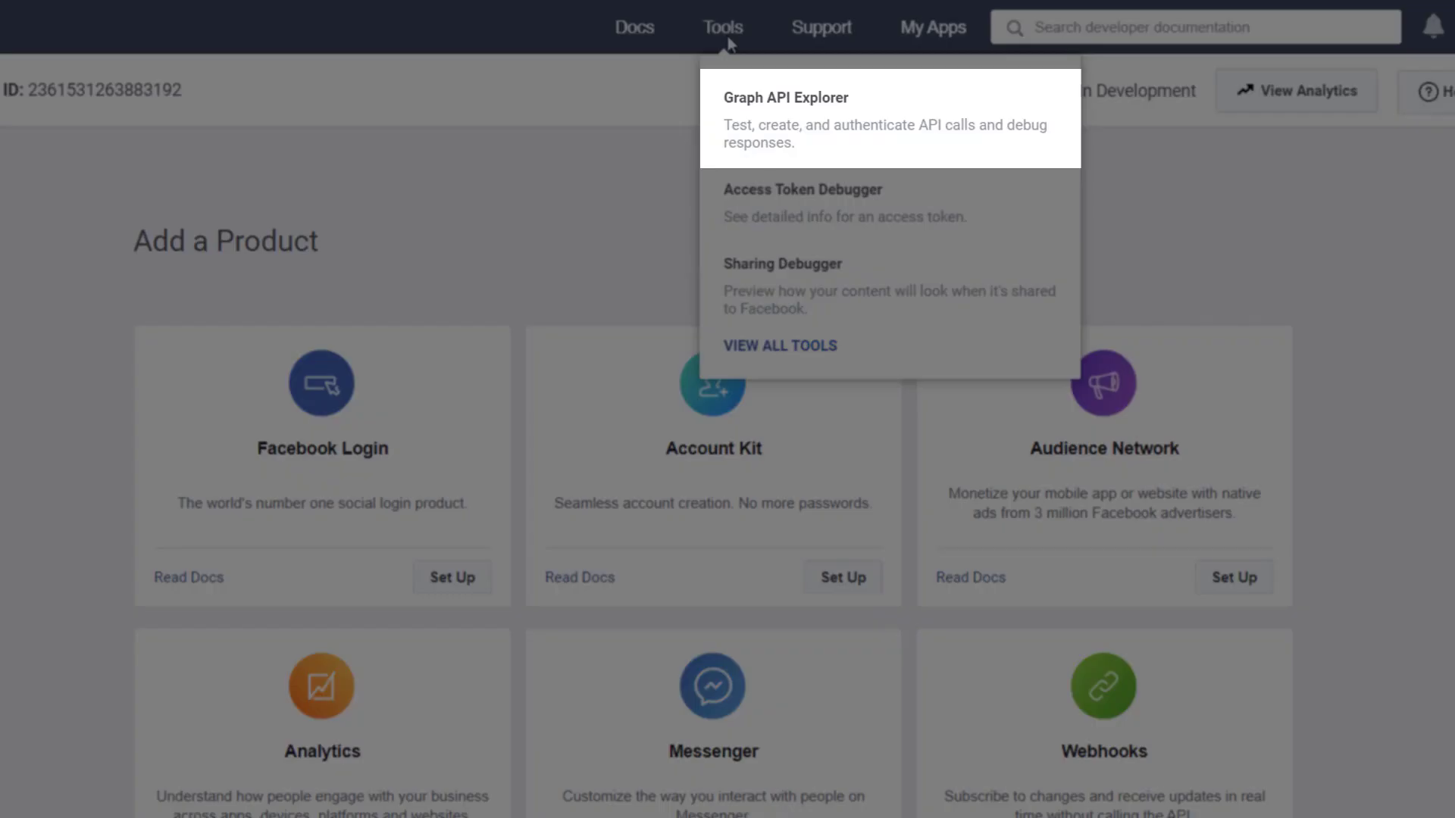
{"action": "left_click", "coordinate": [794, 116]}
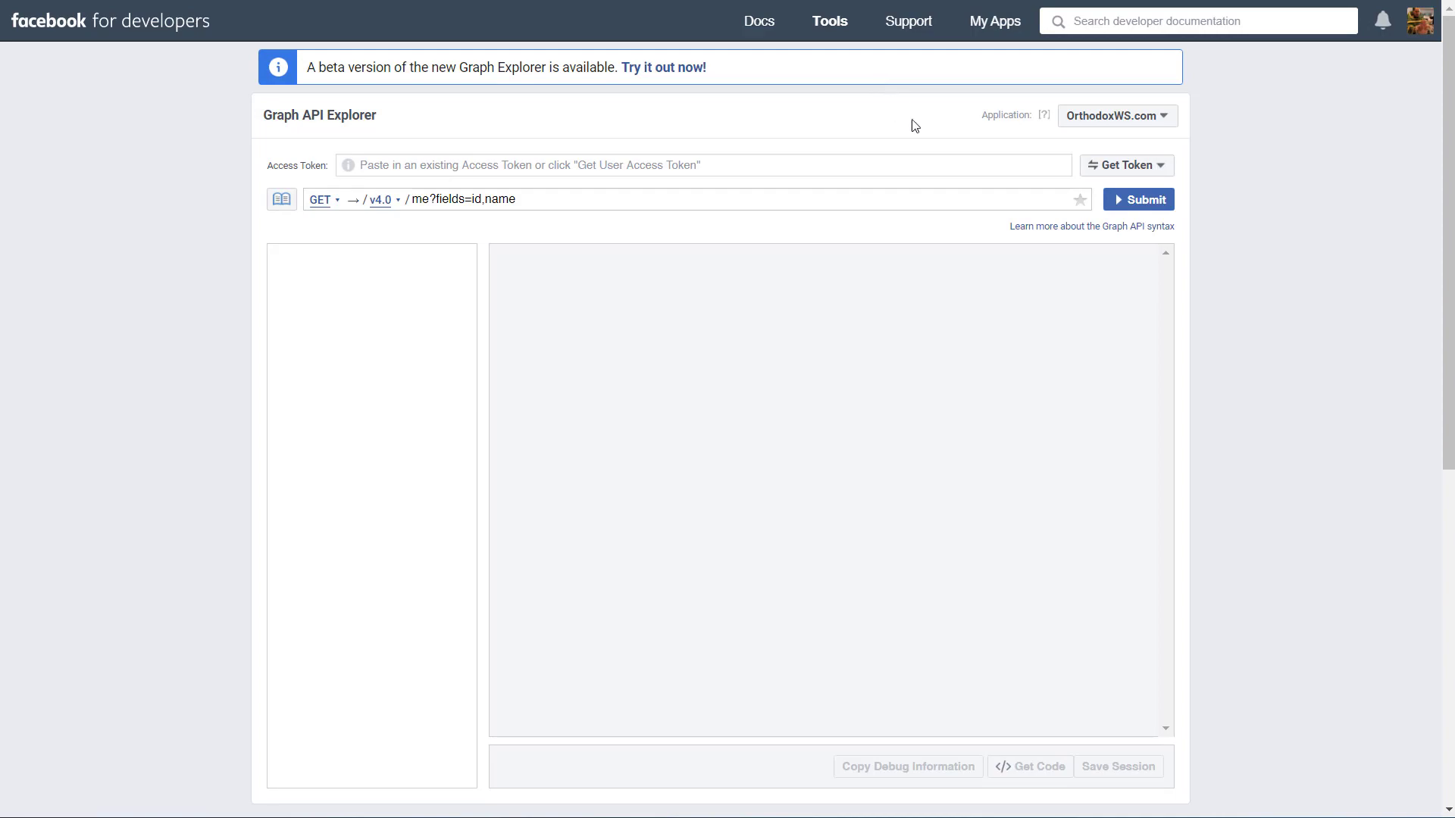
{"action": "left_click", "coordinate": [1096, 154]}
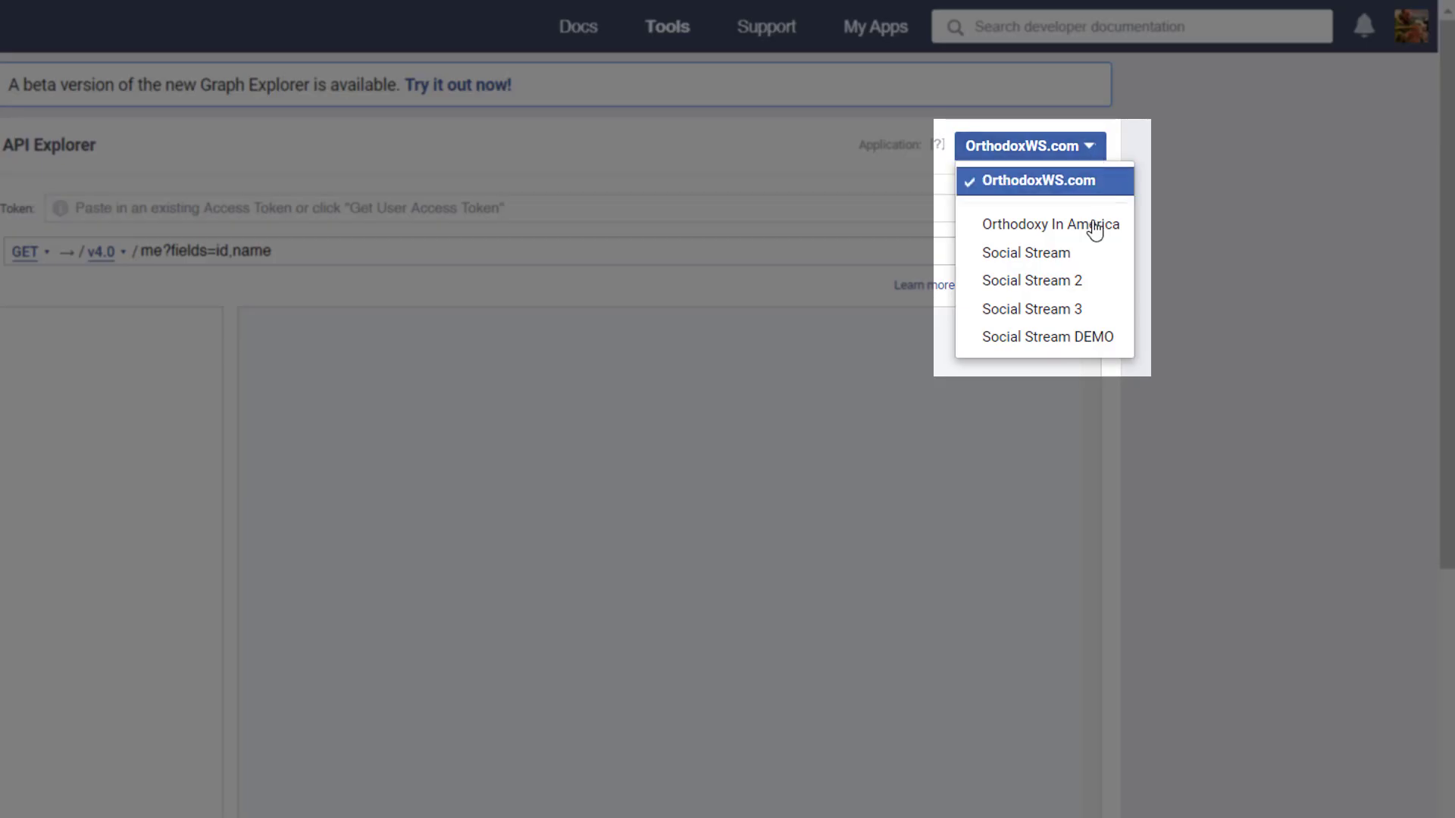
{"action": "left_click", "coordinate": [1106, 338]}
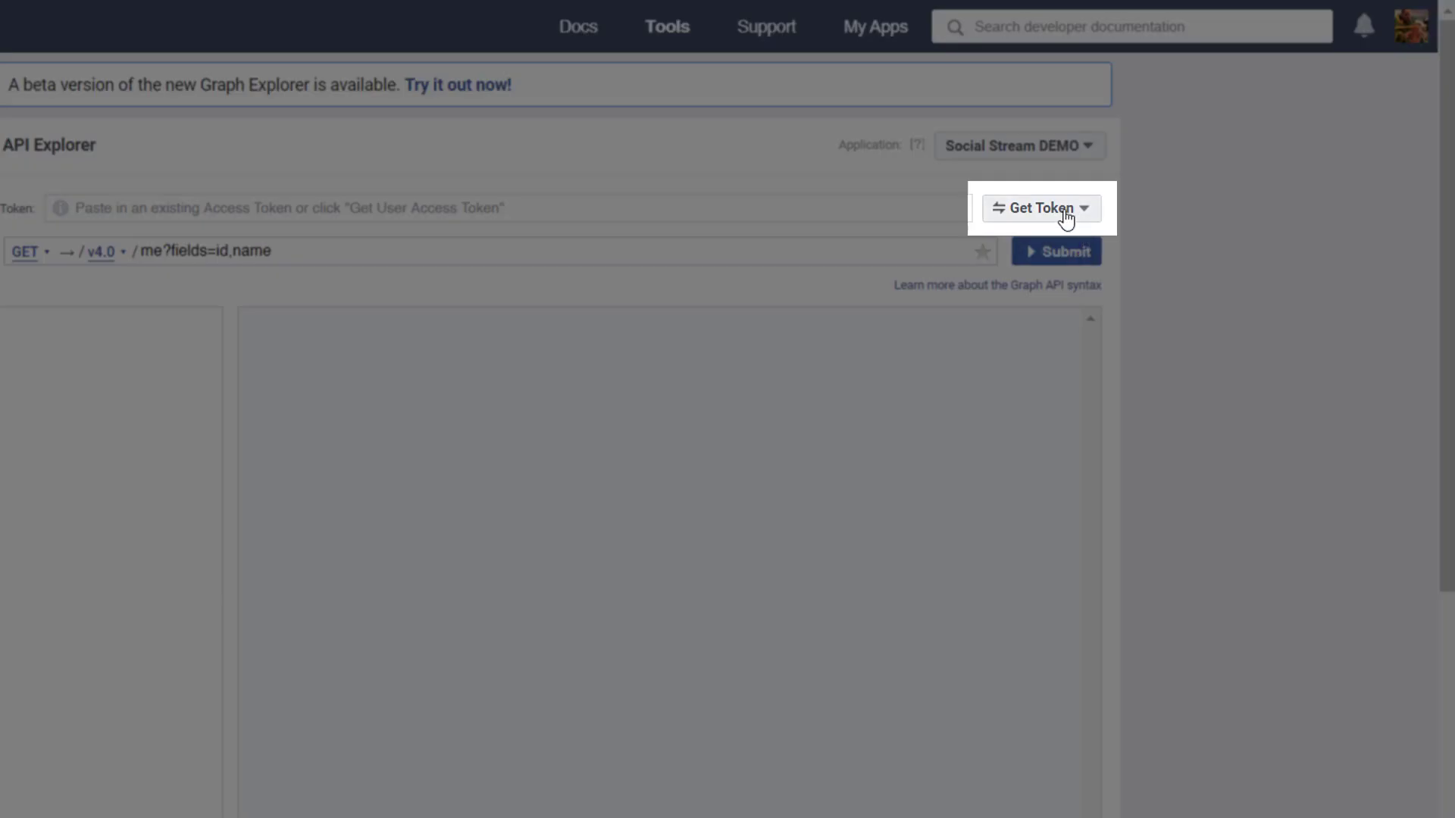
Request a user access token with the pages_show_list permission ticked
{"action": "left_click", "coordinate": [1065, 217]}
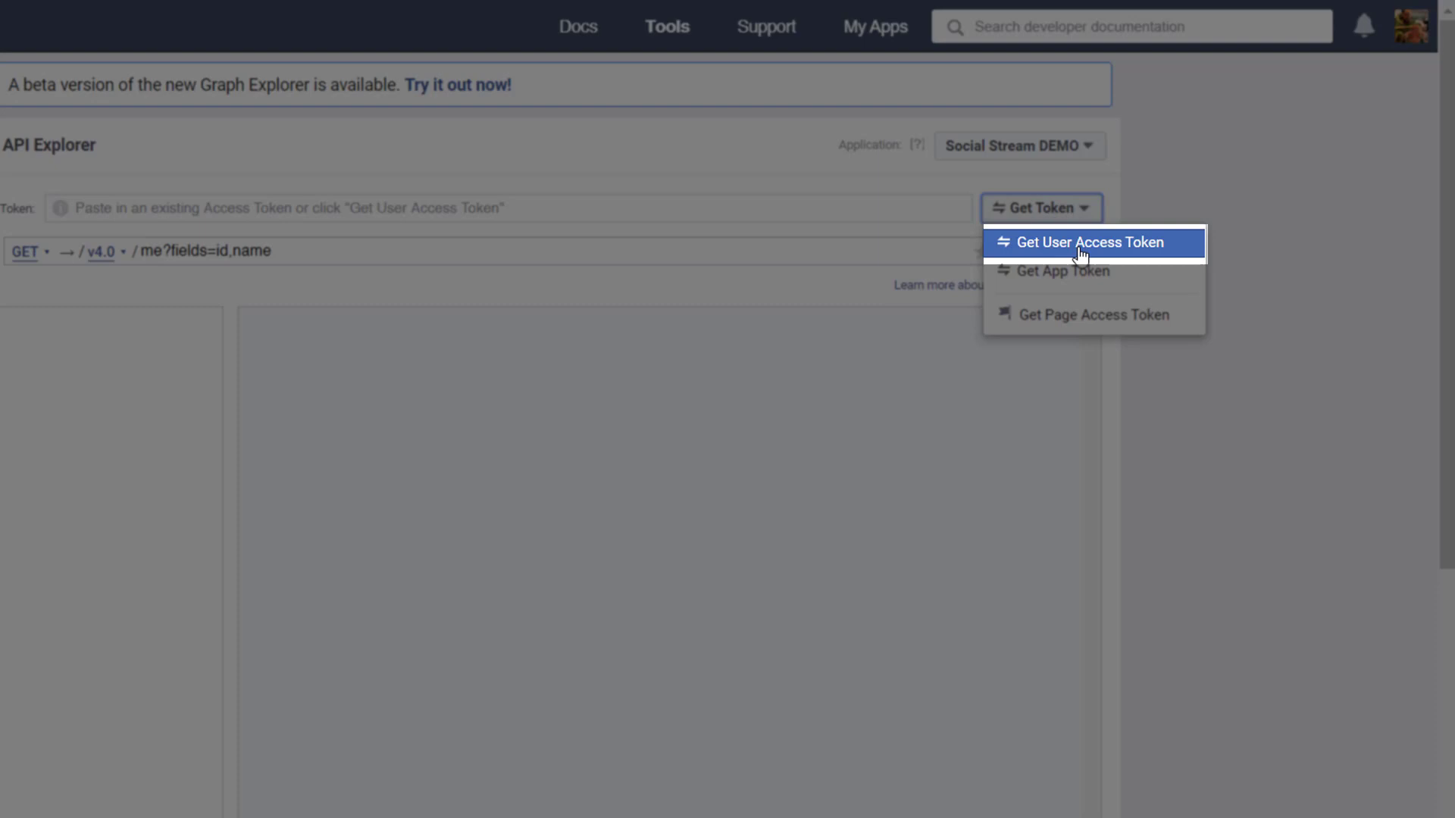
{"action": "left_click", "coordinate": [1081, 244]}
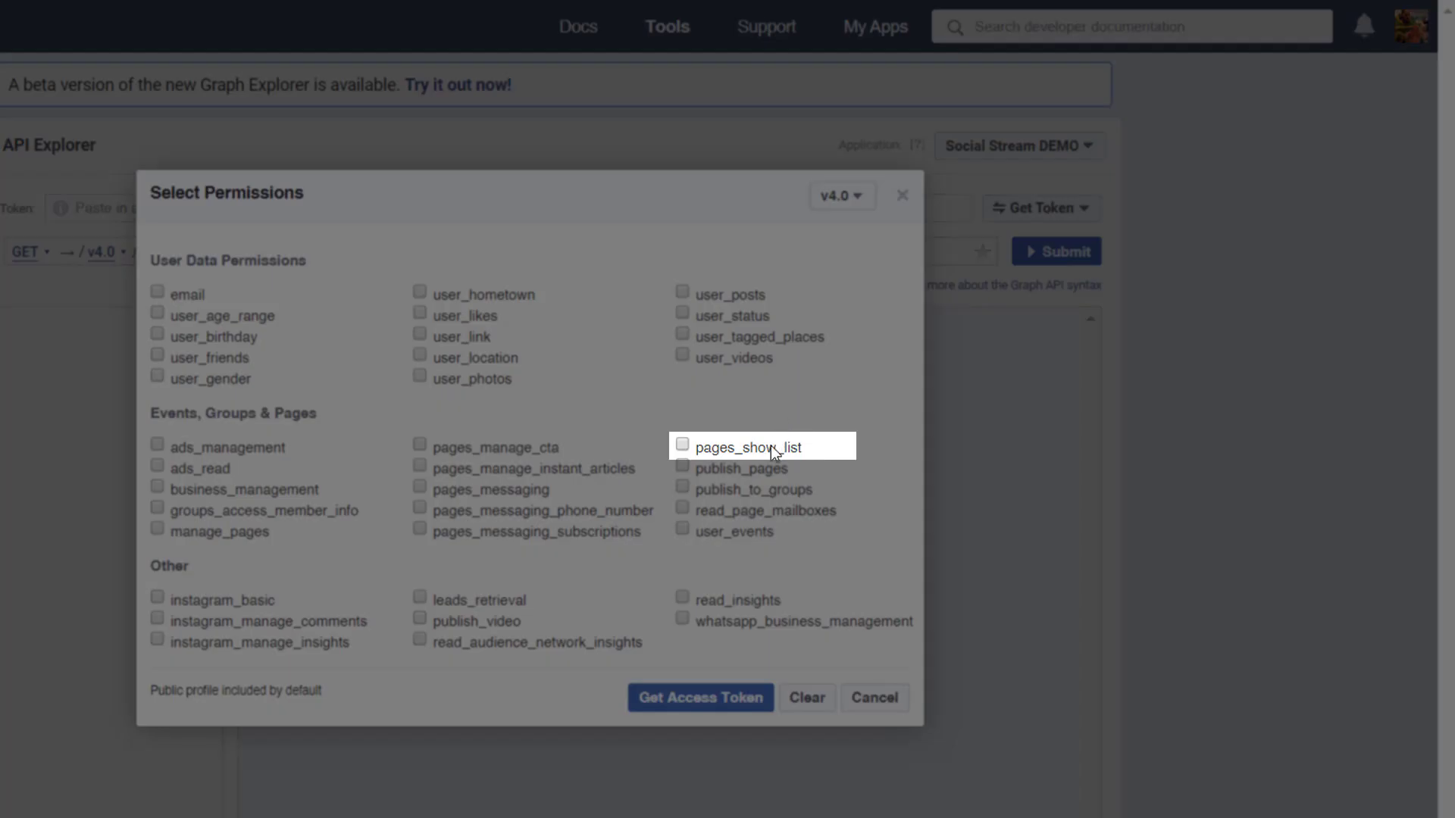
{"action": "left_click", "coordinate": [770, 445]}
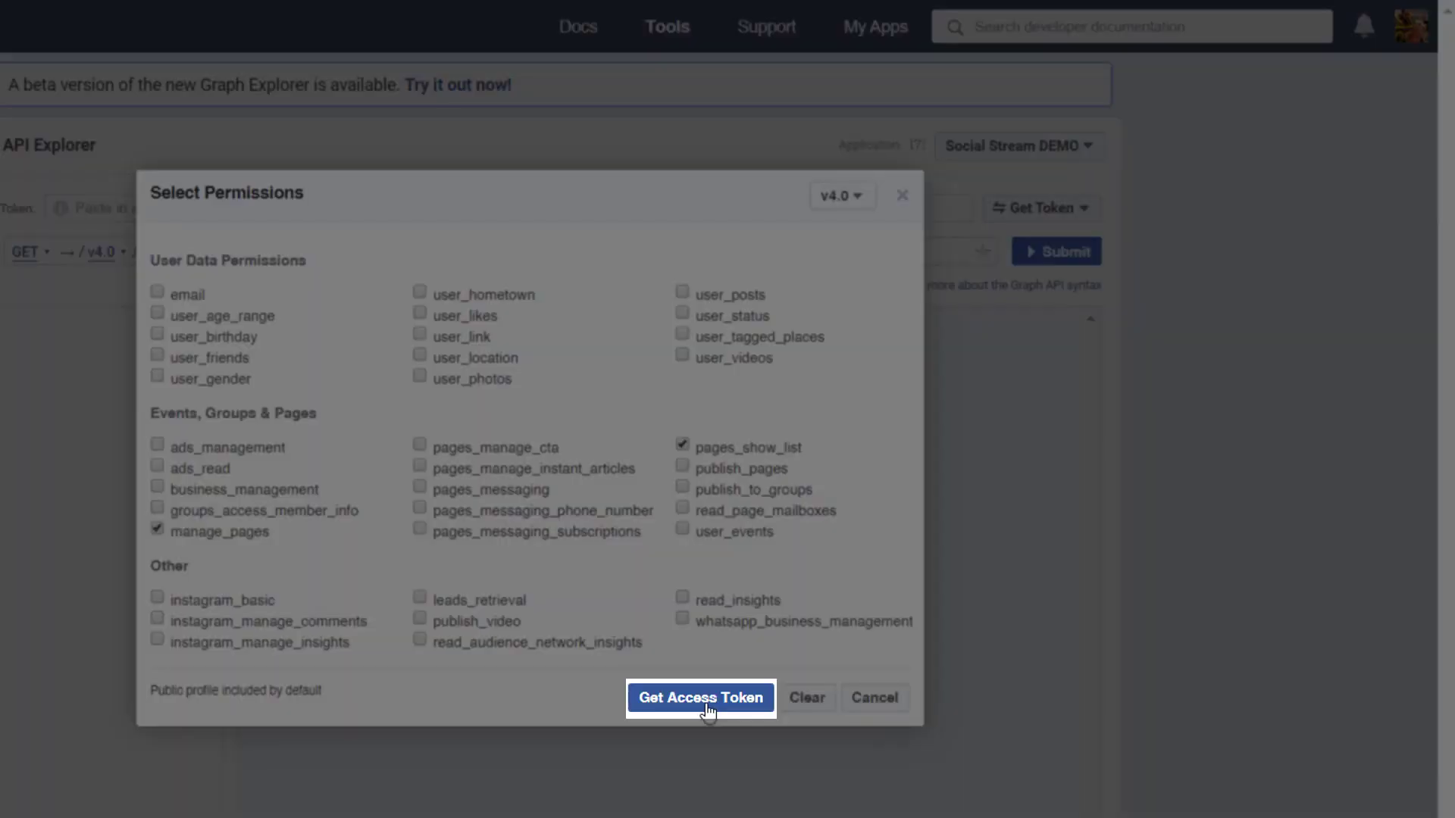
Generate the user token, granting Social Stream DEMO access to the Christ the Savior page
{"action": "left_click", "coordinate": [707, 711]}
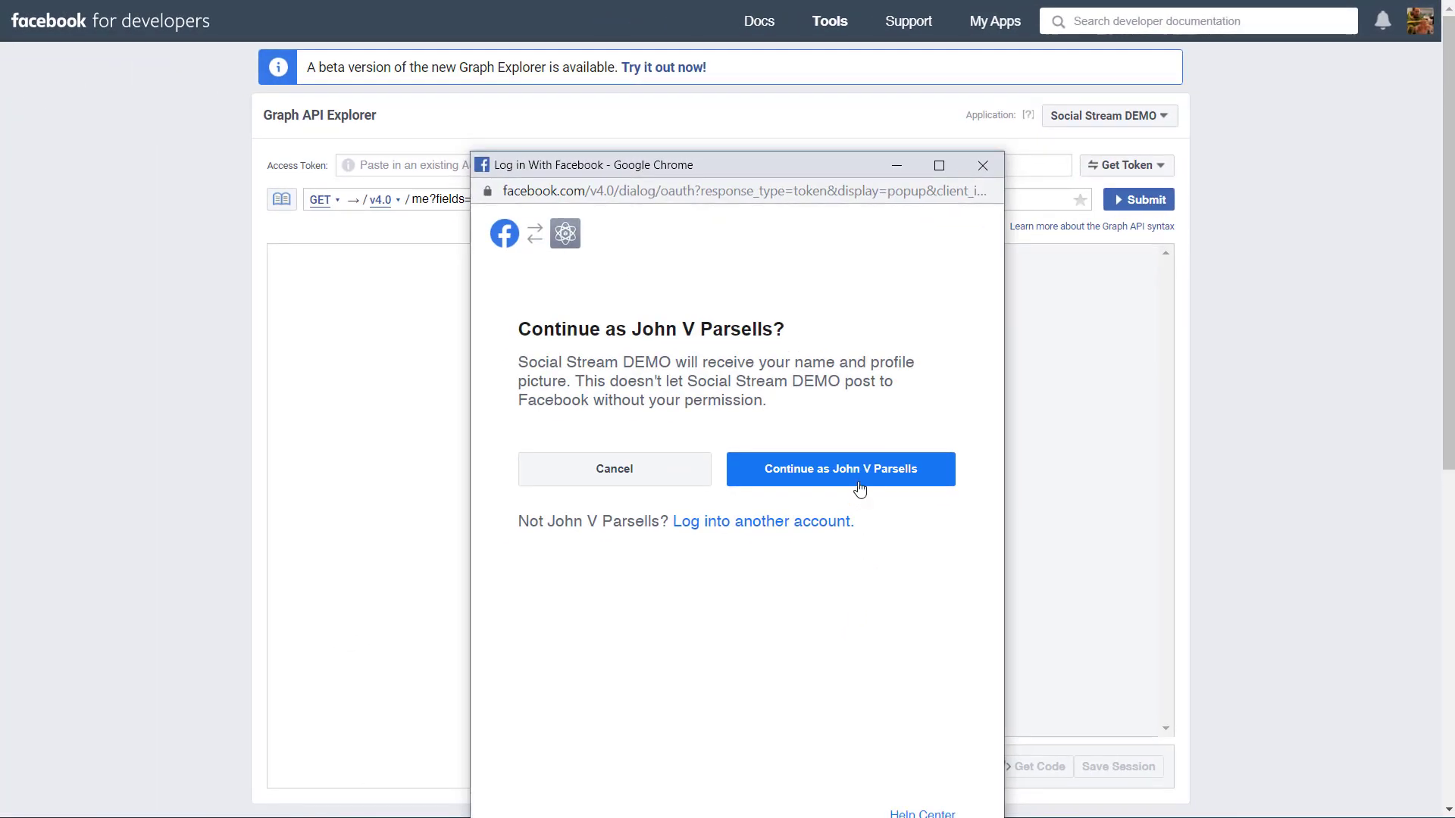
{"action": "left_click", "coordinate": [860, 489]}
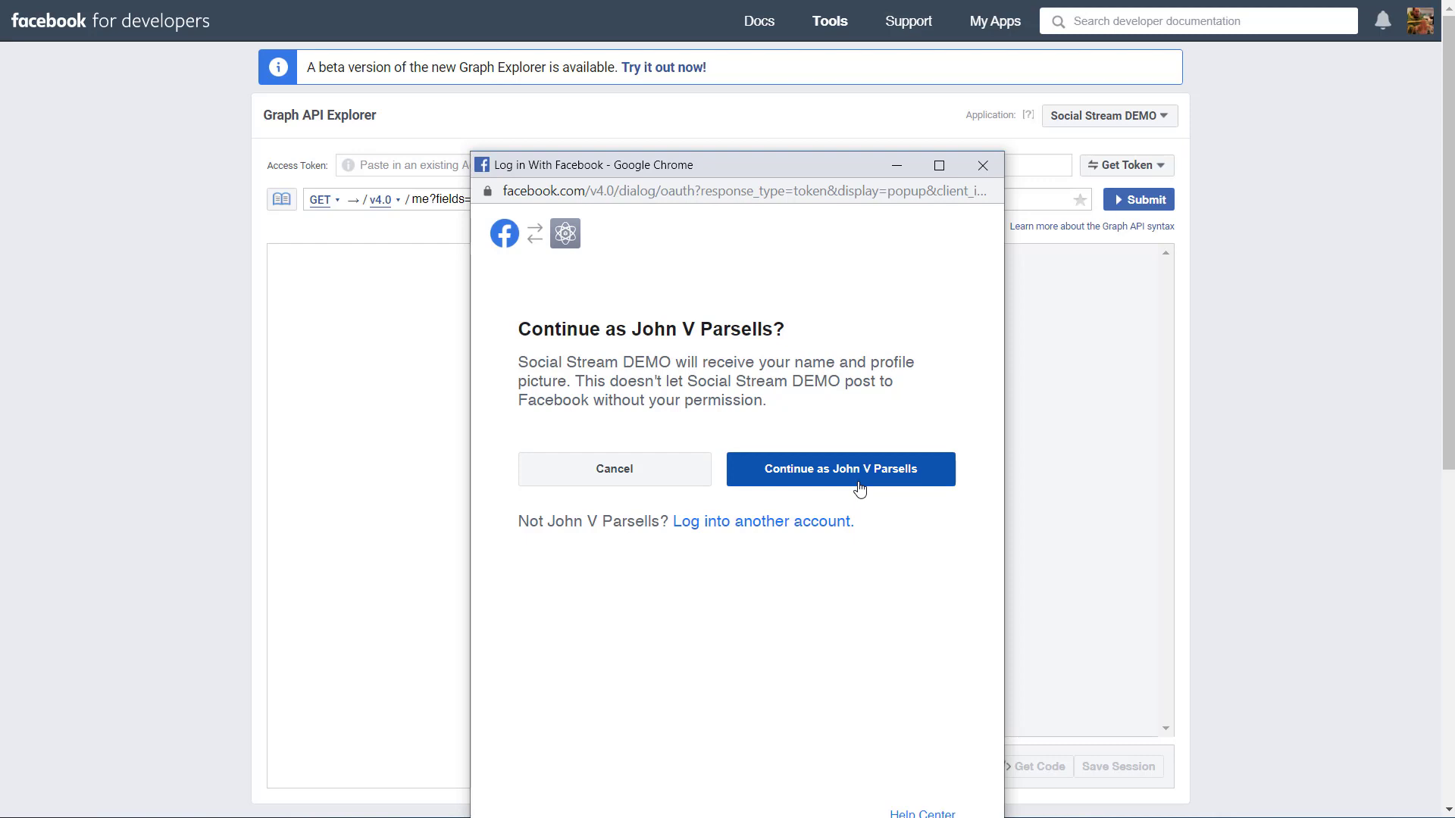
{"action": "scroll", "coordinate": [860, 489], "scroll_direction": "down", "scroll_amount": 2}
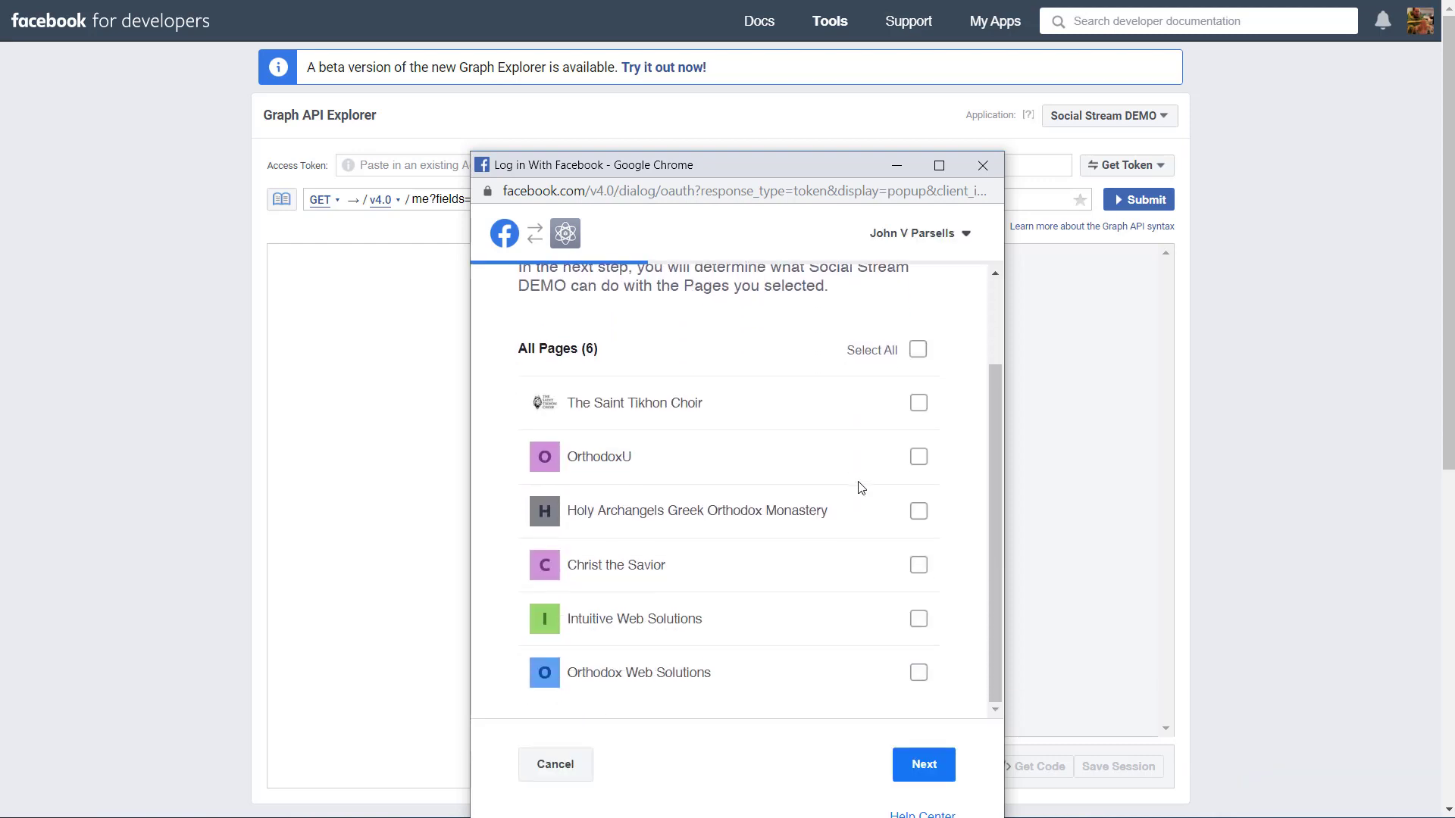
{"action": "left_click", "coordinate": [923, 570]}
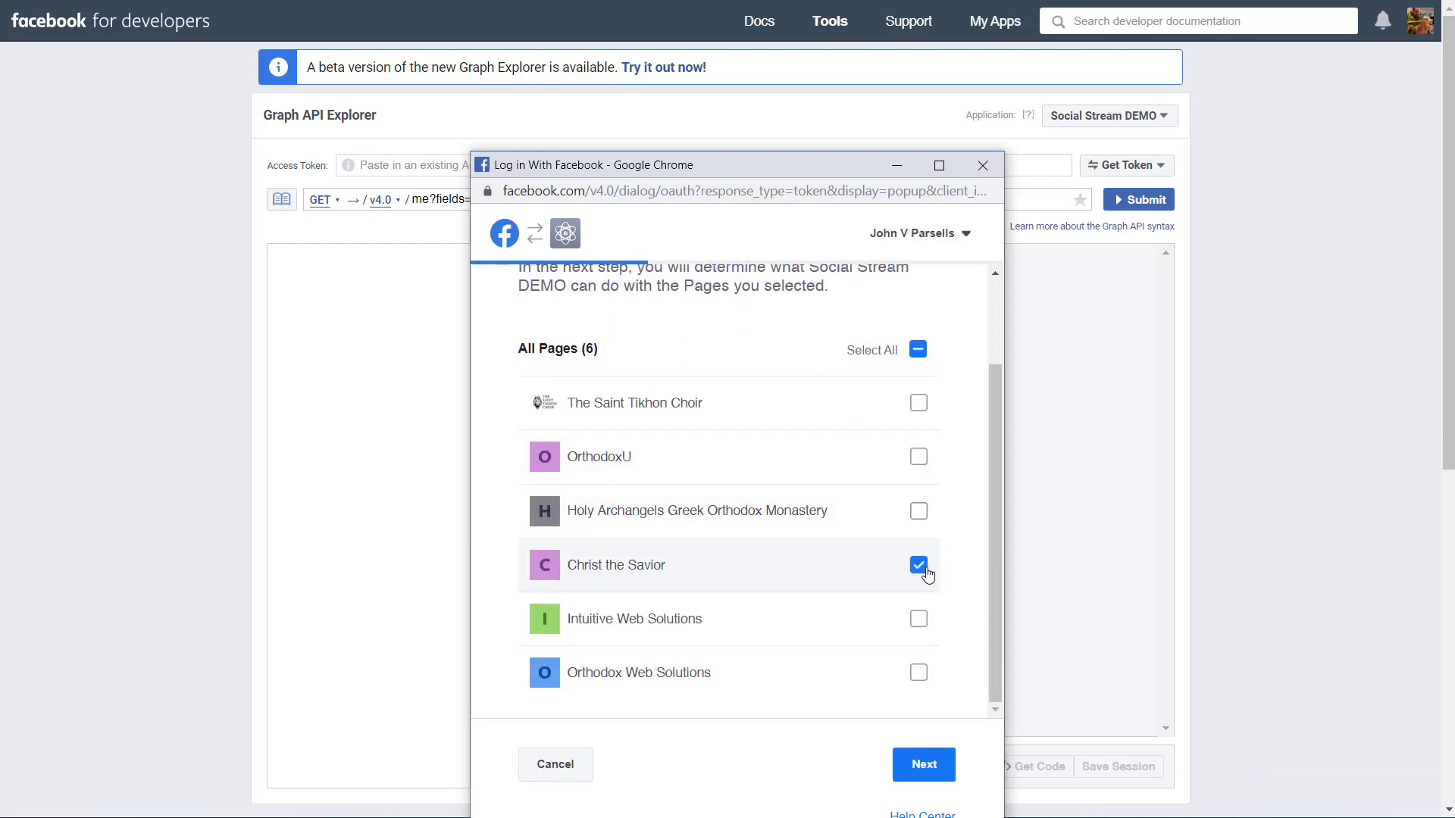
{"action": "left_click", "coordinate": [923, 765]}
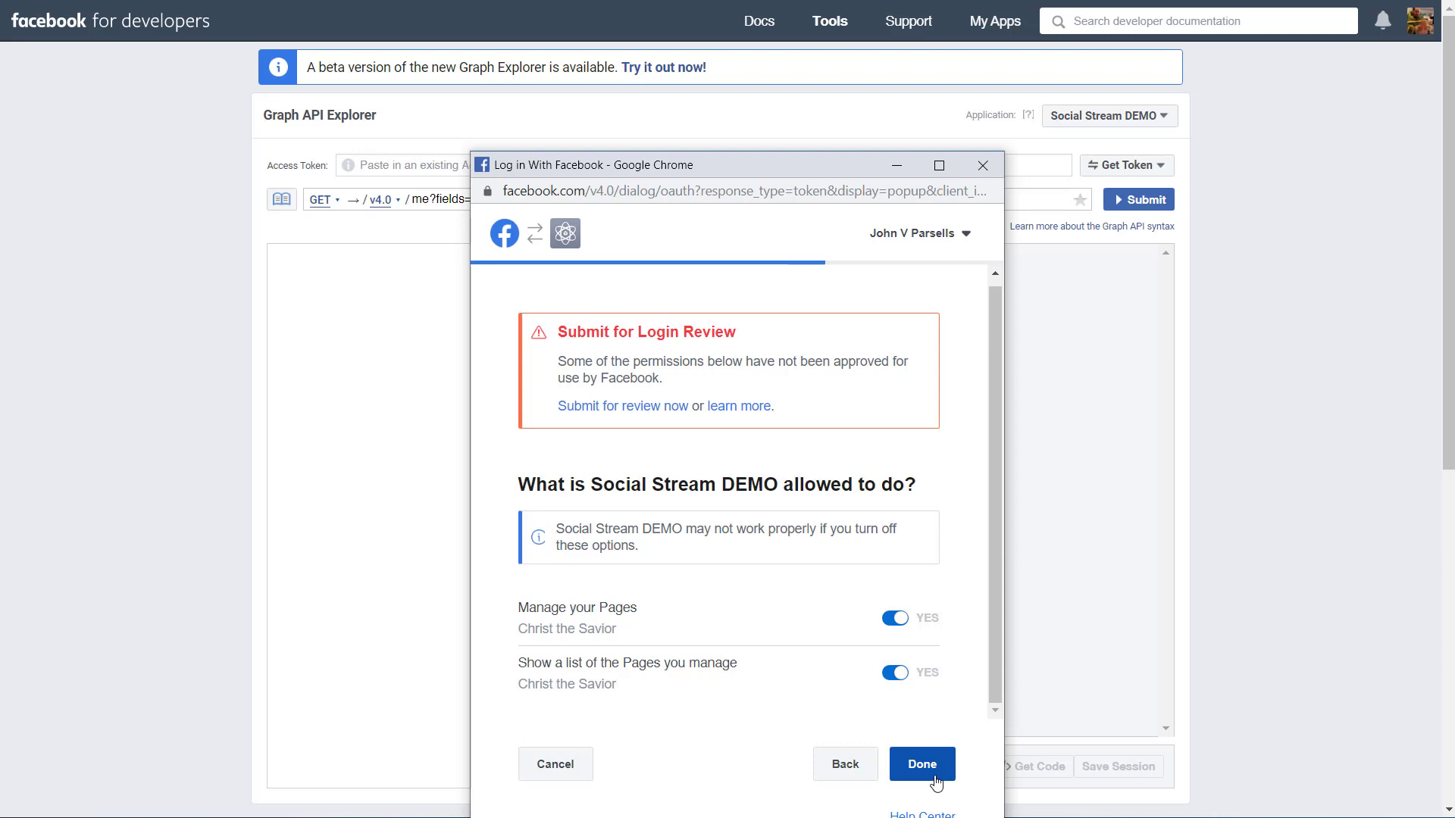
{"action": "left_click", "coordinate": [937, 781]}
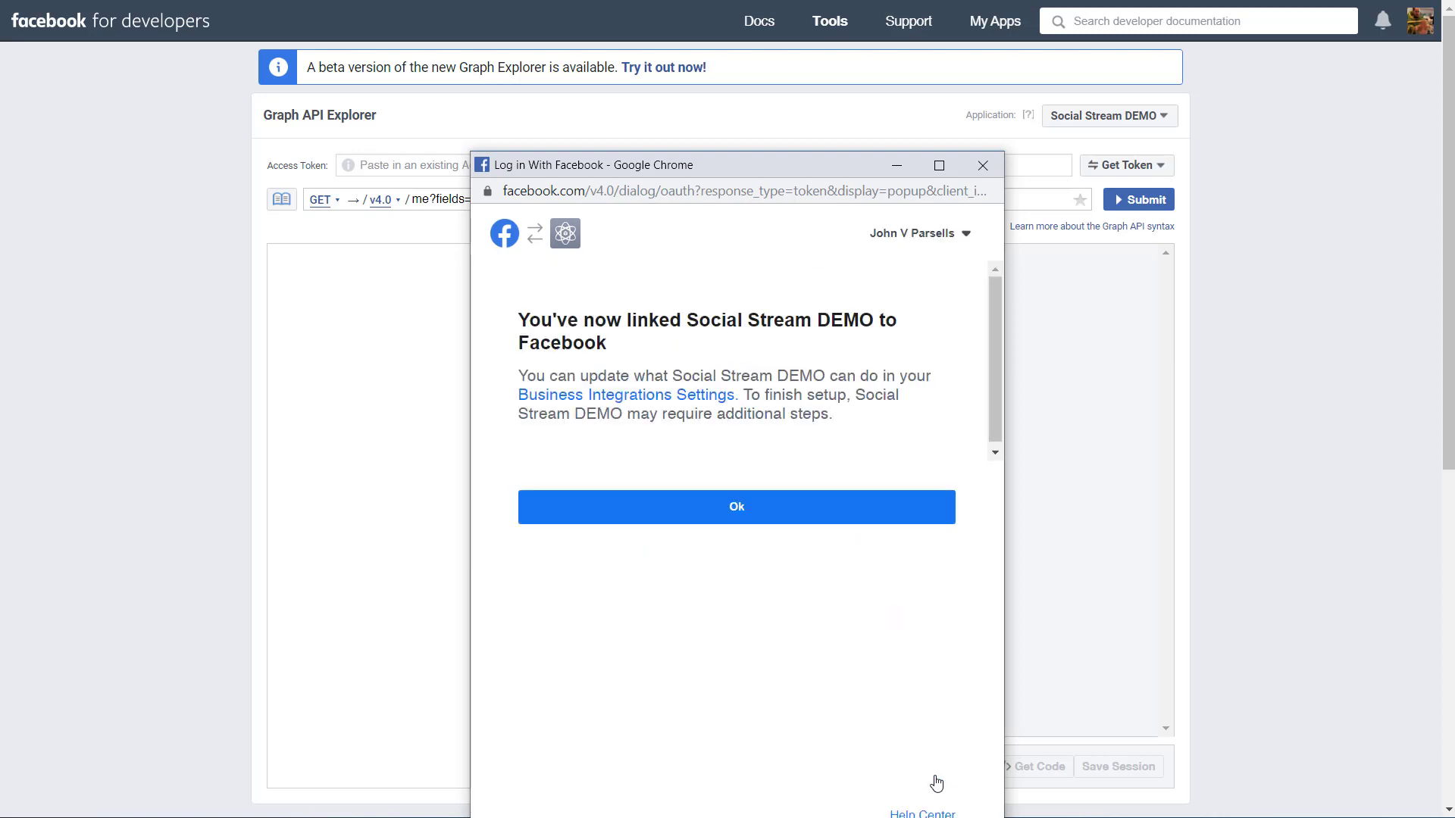
{"action": "left_click", "coordinate": [780, 517]}
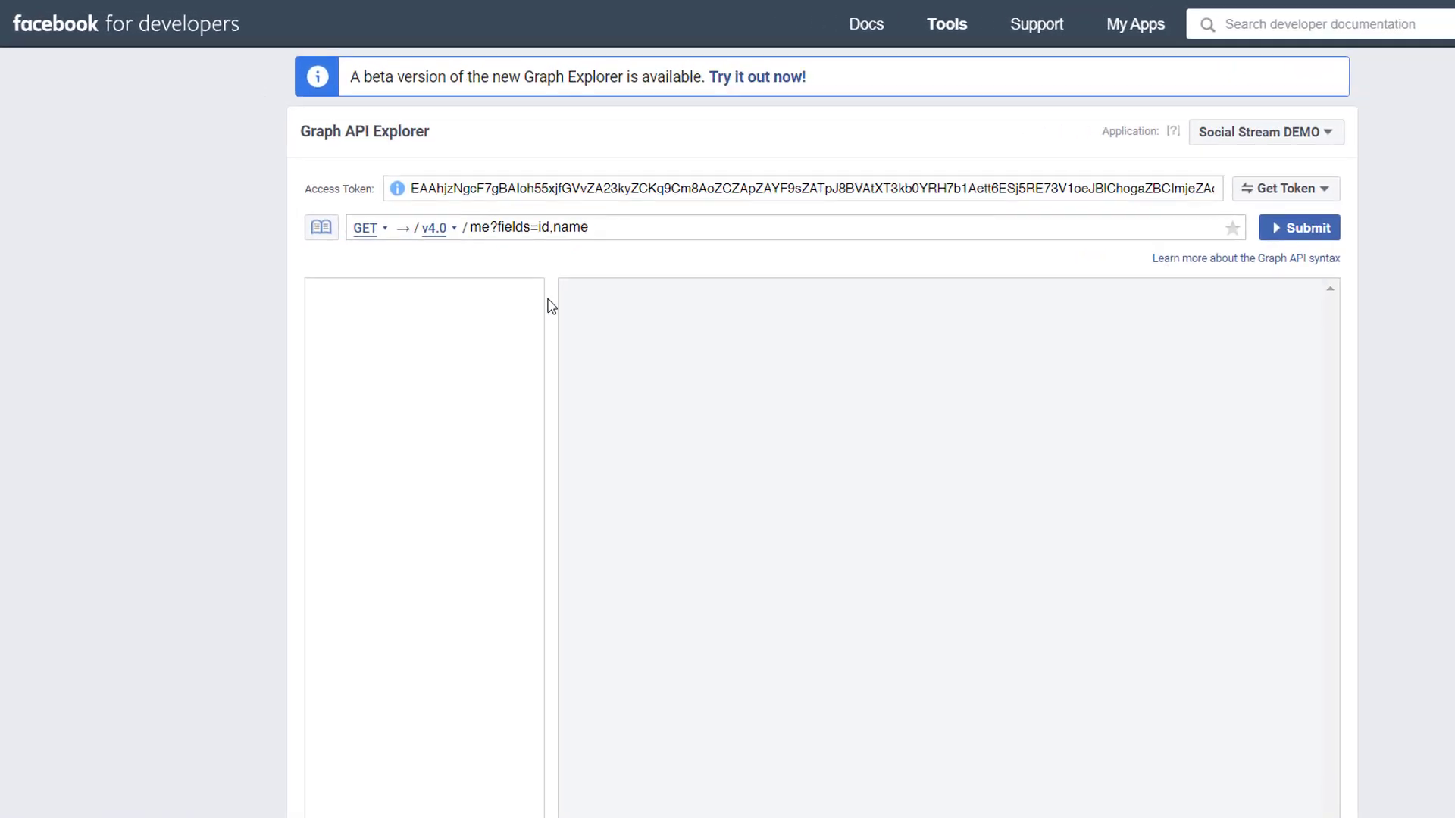
Extend the token to a long-lived one in the Access Token Debugger and copy it
{"action": "left_click", "coordinate": [436, 207]}
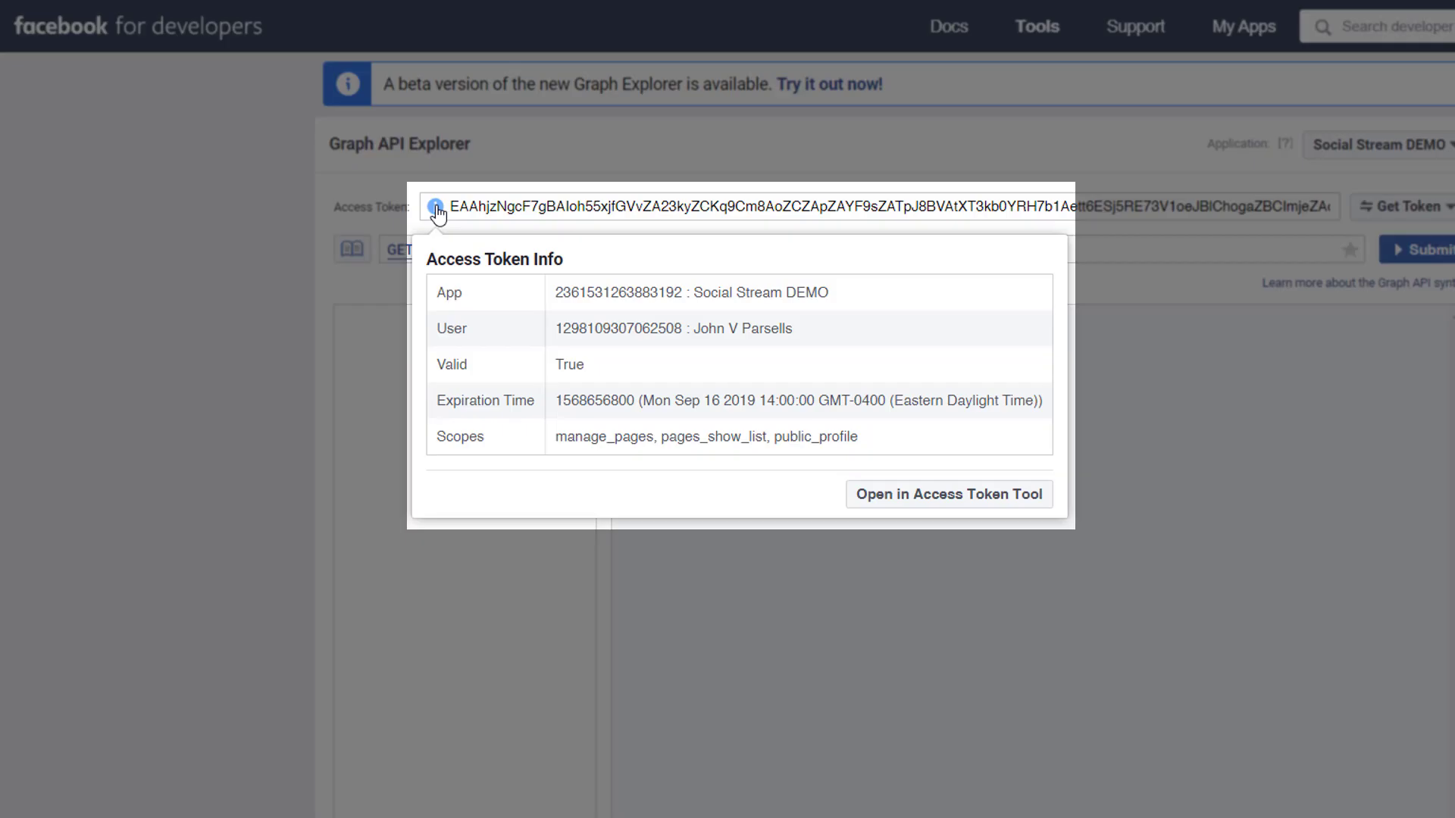
{"action": "left_click", "coordinate": [956, 504]}
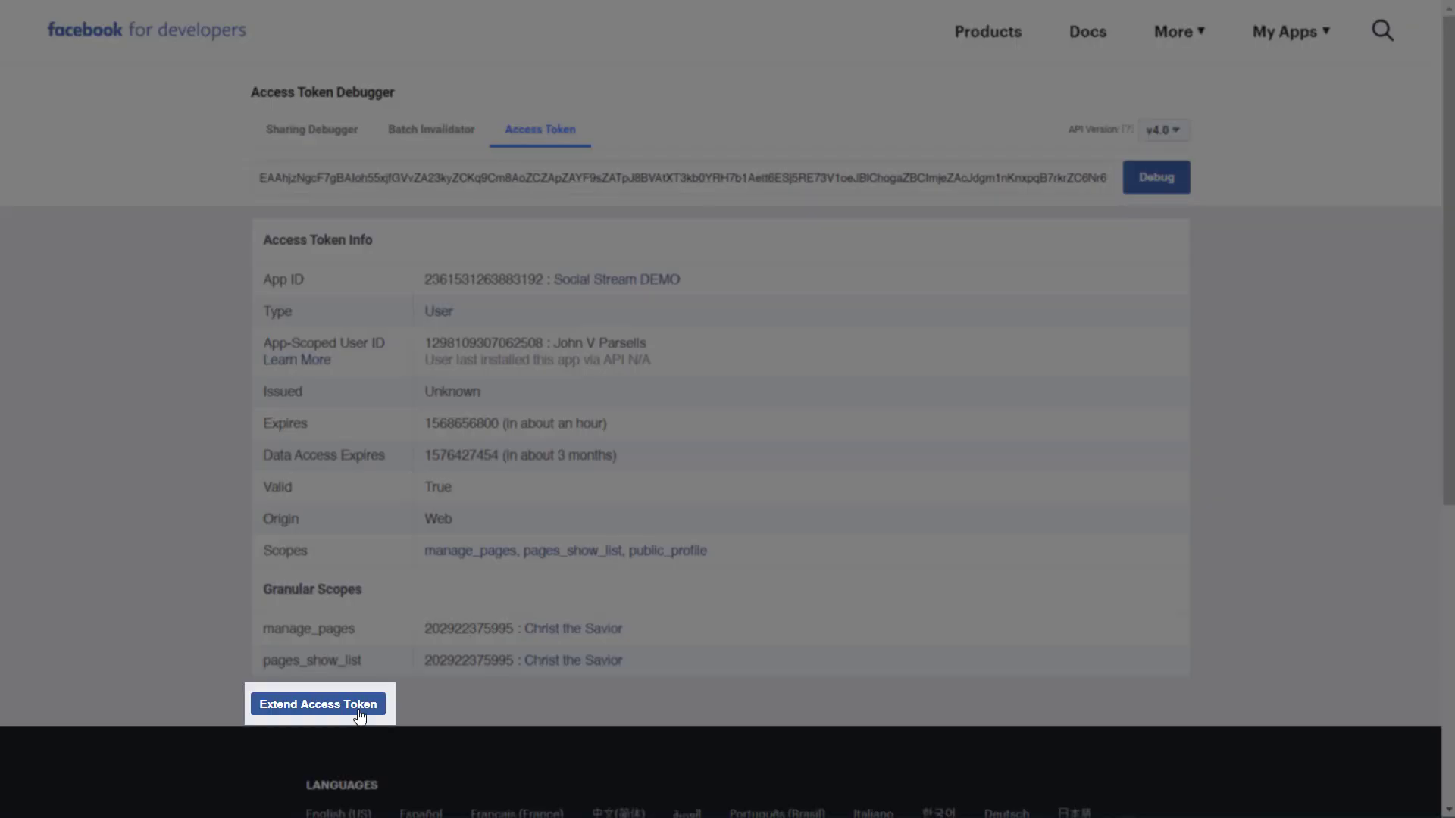
{"action": "left_click", "coordinate": [360, 705]}
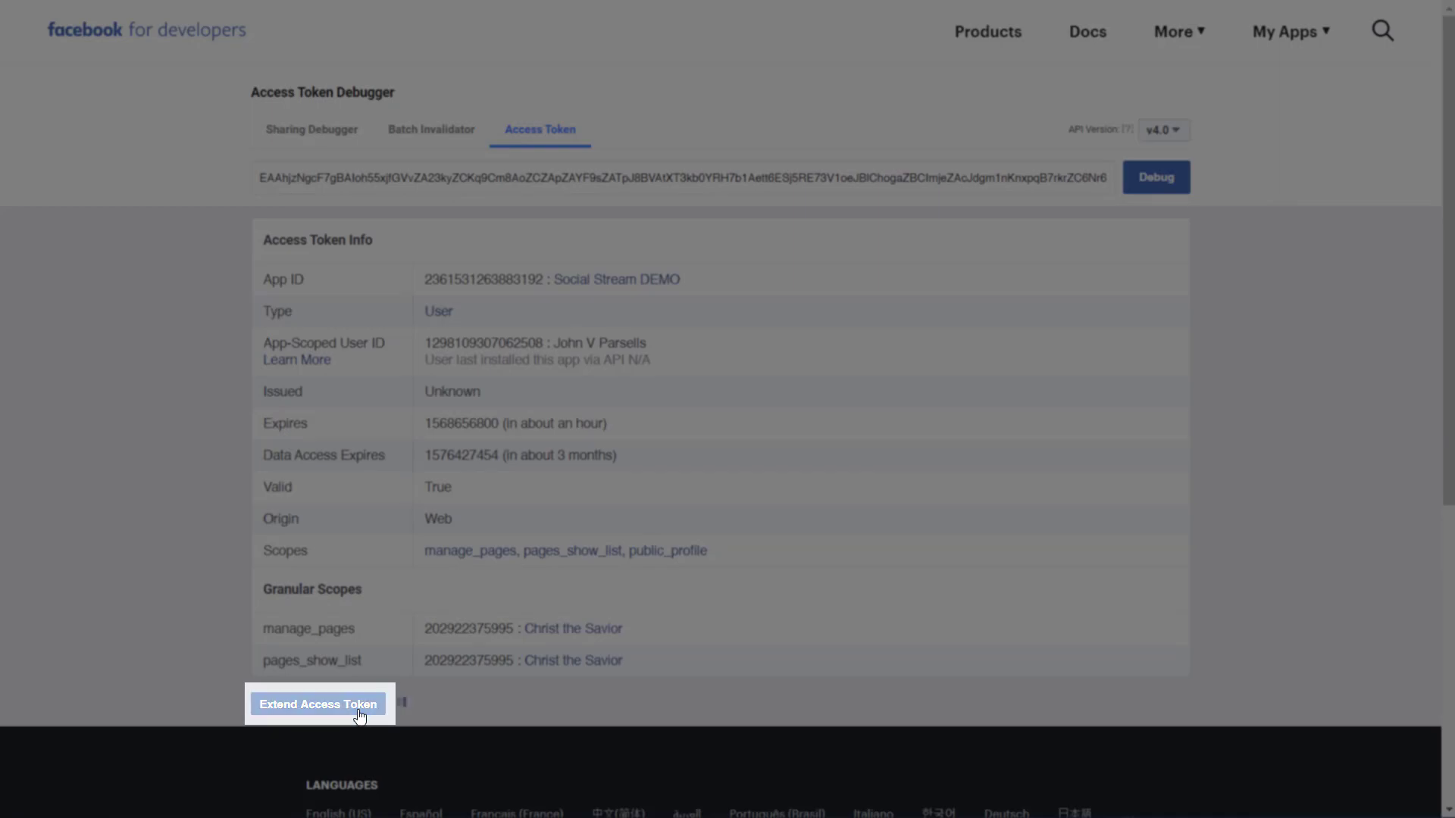
{"action": "scroll", "coordinate": [775, 704], "scroll_direction": "down", "scroll_amount": 3}
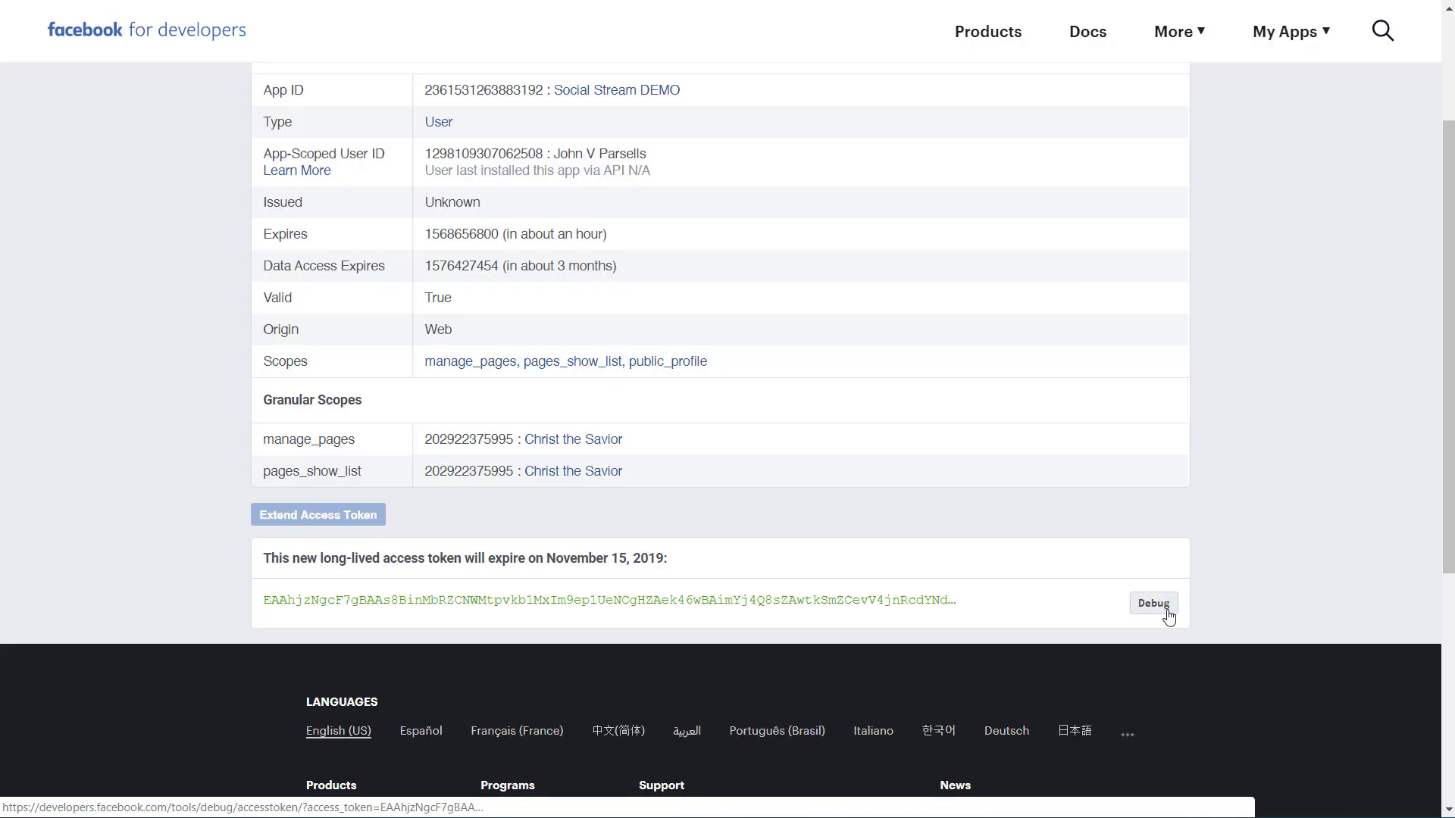
{"action": "left_click", "coordinate": [1168, 616]}
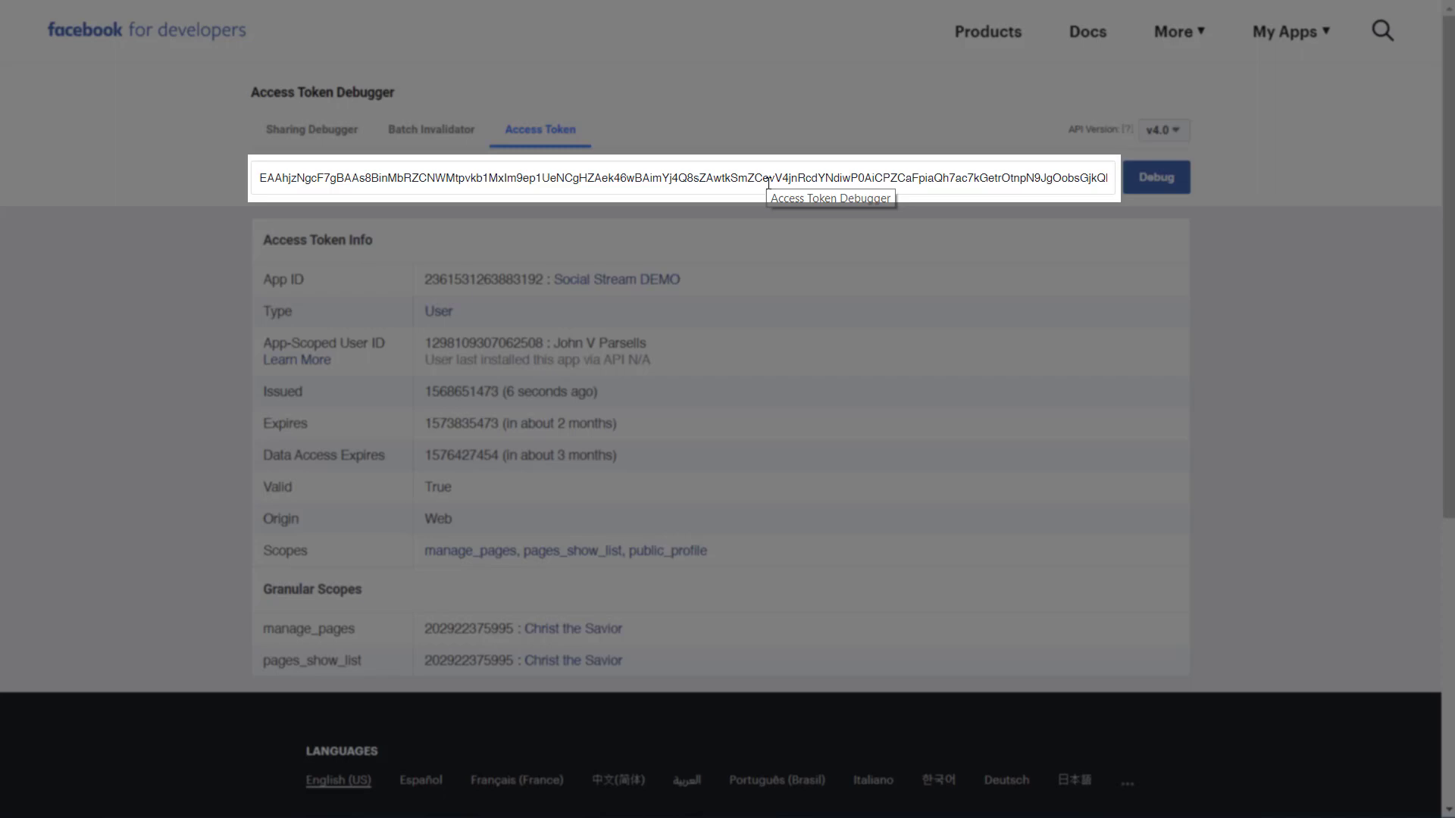
{"action": "triple_click", "coordinate": [767, 183]}
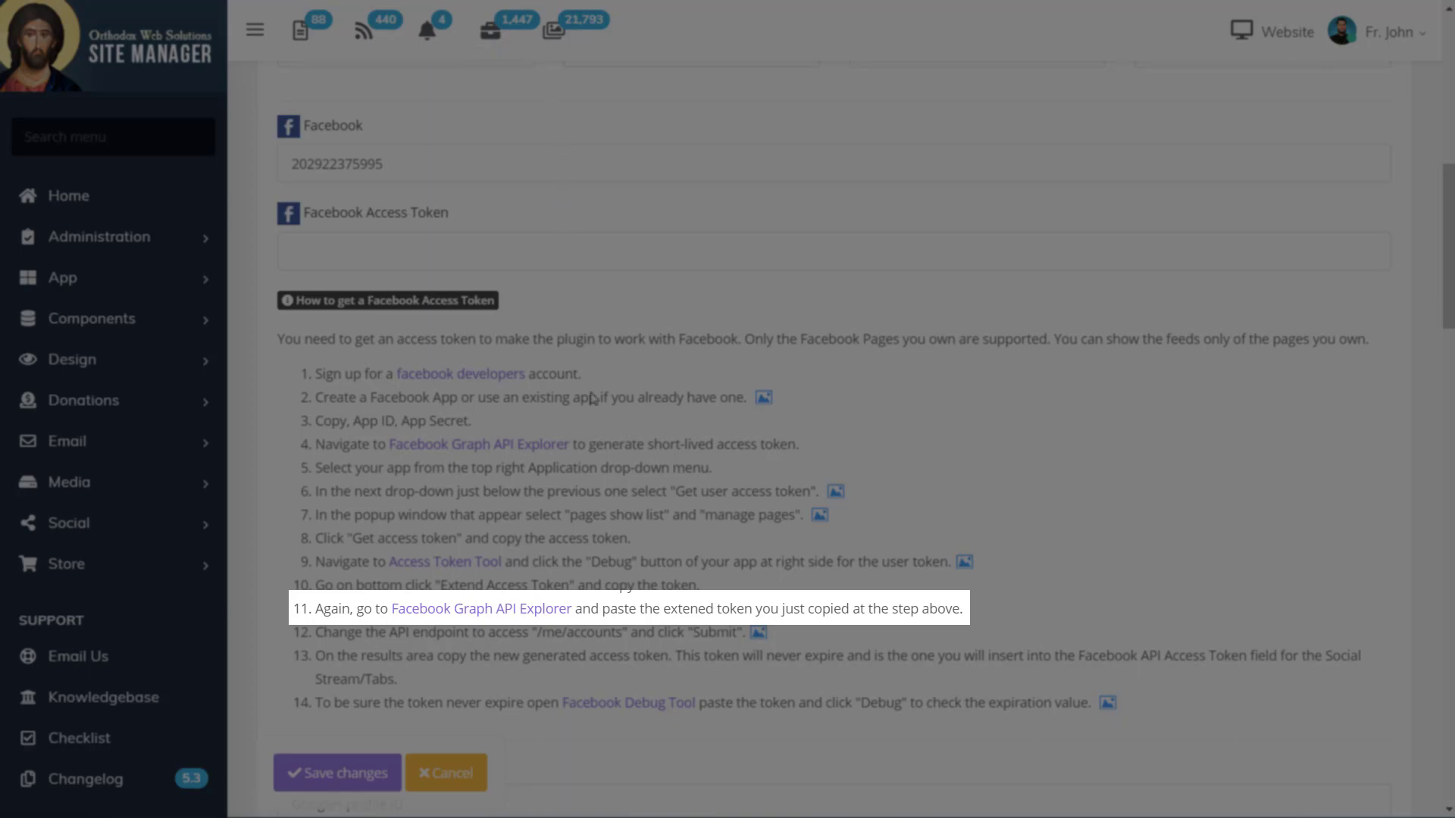
Paste the extended token into the Graph API Explorer's Access Token field
{"action": "left_click", "coordinate": [542, 615]}
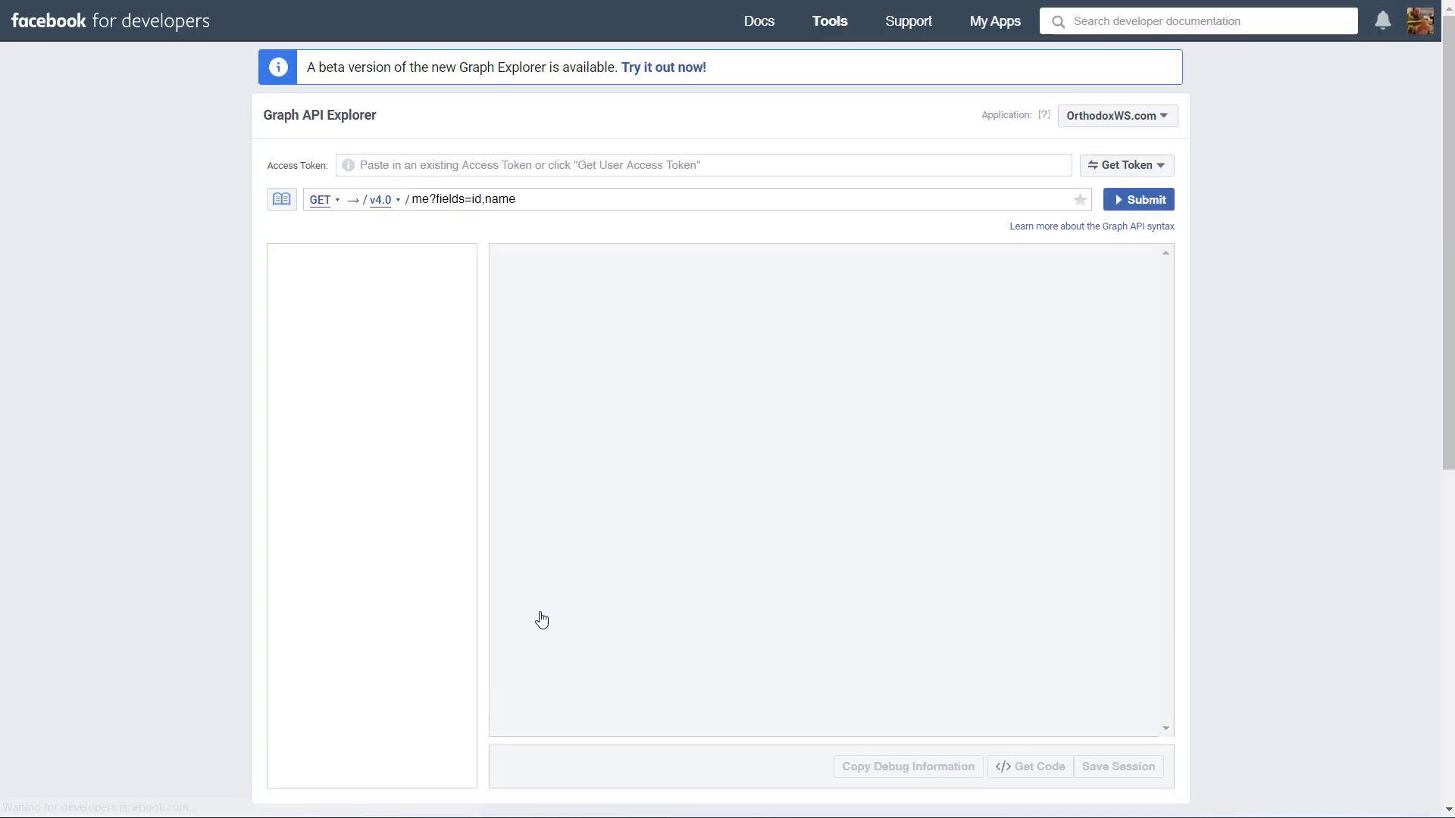
{"action": "left_click", "coordinate": [620, 164]}
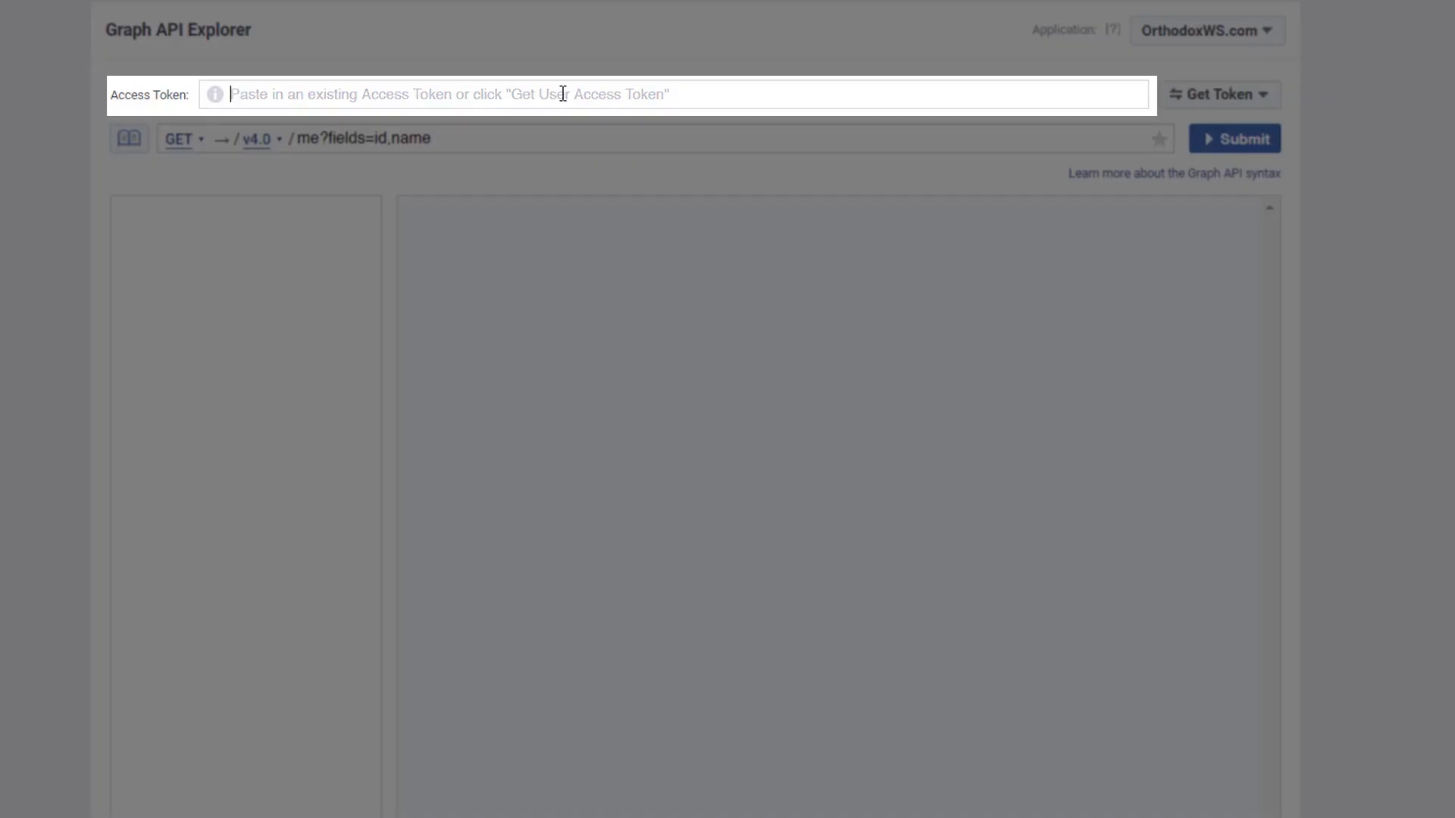
{"action": "key", "text": "ctrl+v"}
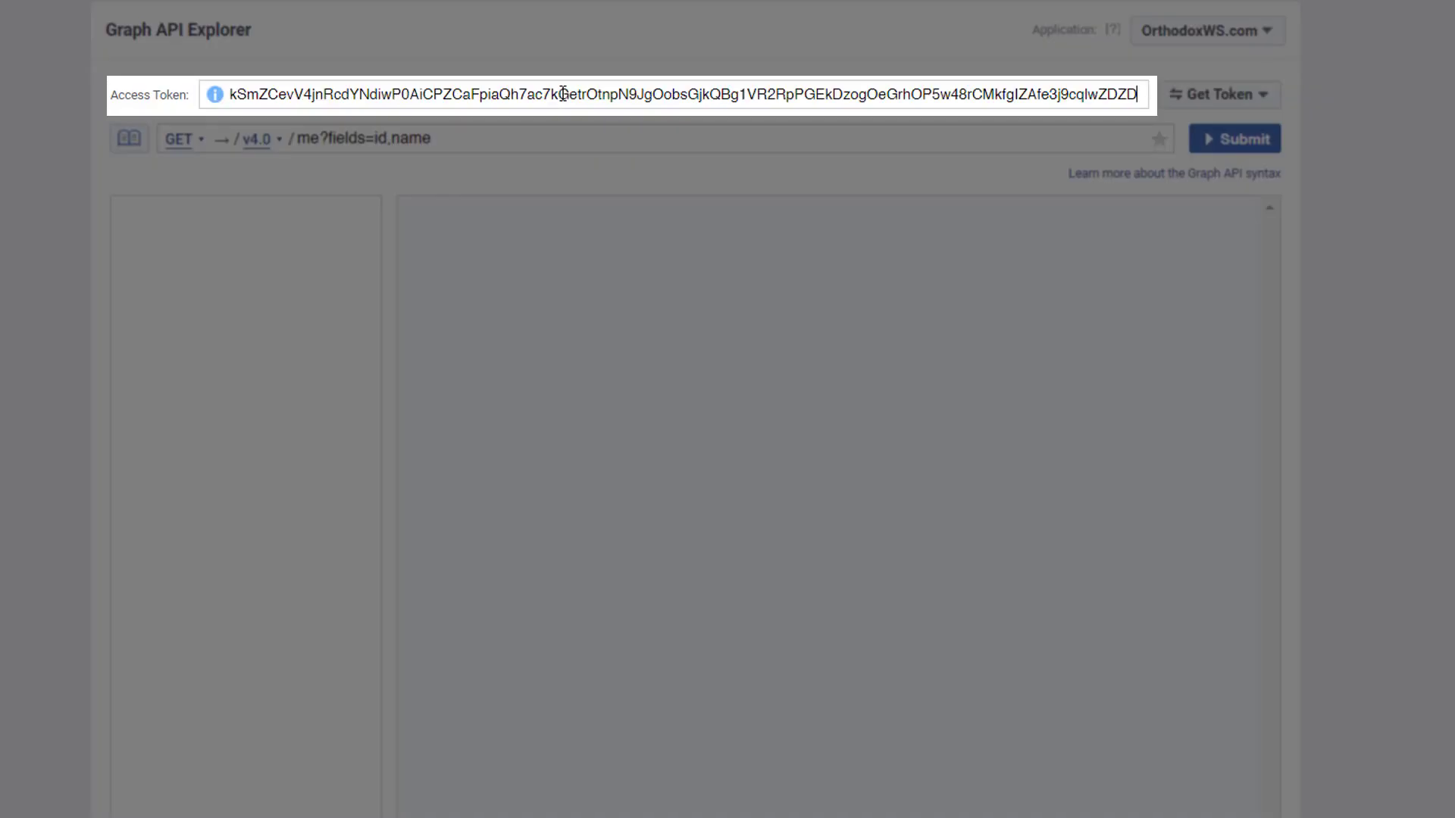
Query me/accounts and select the Christ the Savior page's access_token value
{"action": "left_click_drag", "start_coordinate": [319, 139], "coordinate": [445, 140]}
{"action": "type", "text": "/accounts"}
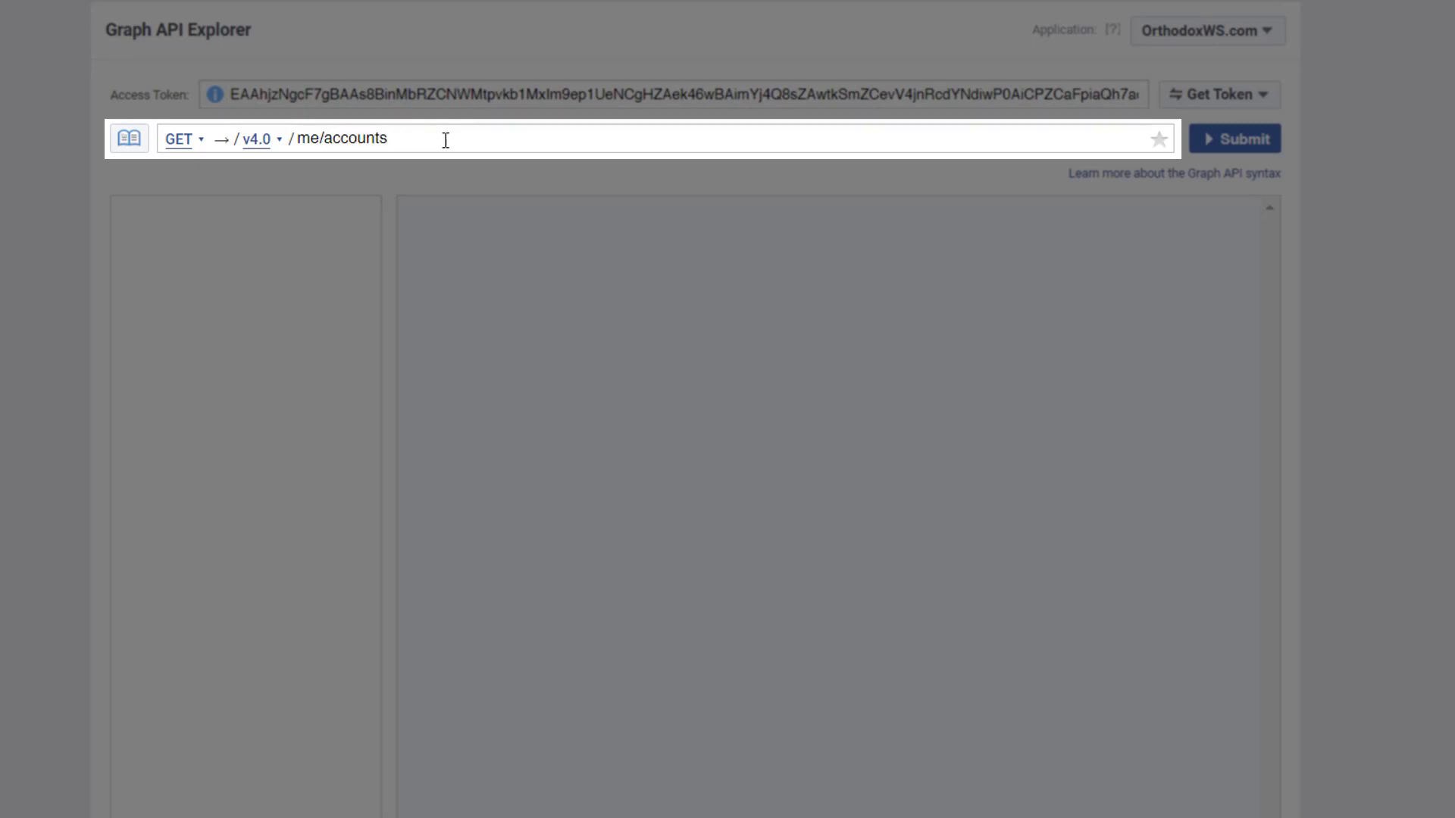
{"action": "left_click", "coordinate": [1215, 151]}
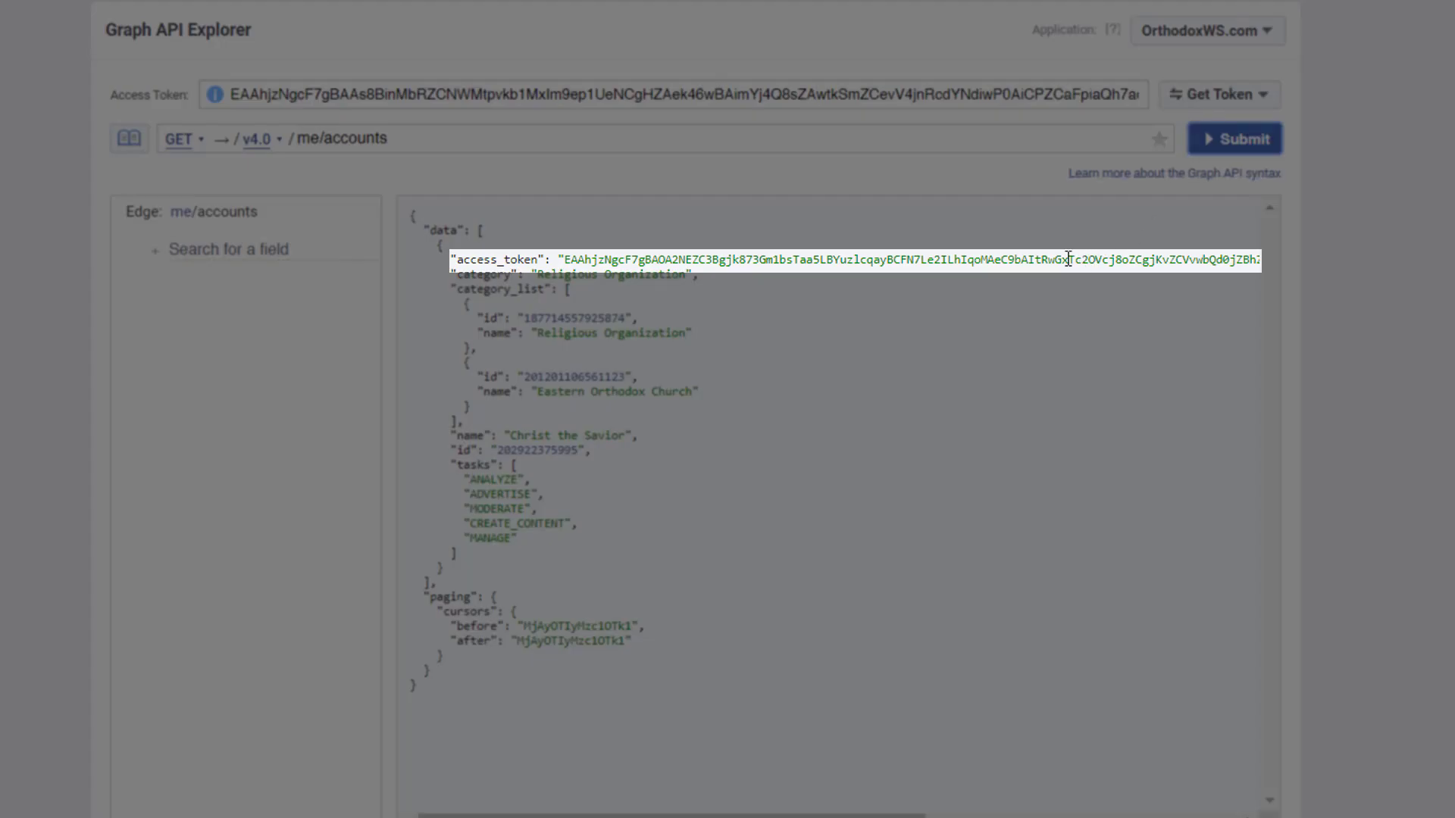
{"action": "double_click", "coordinate": [1069, 259]}
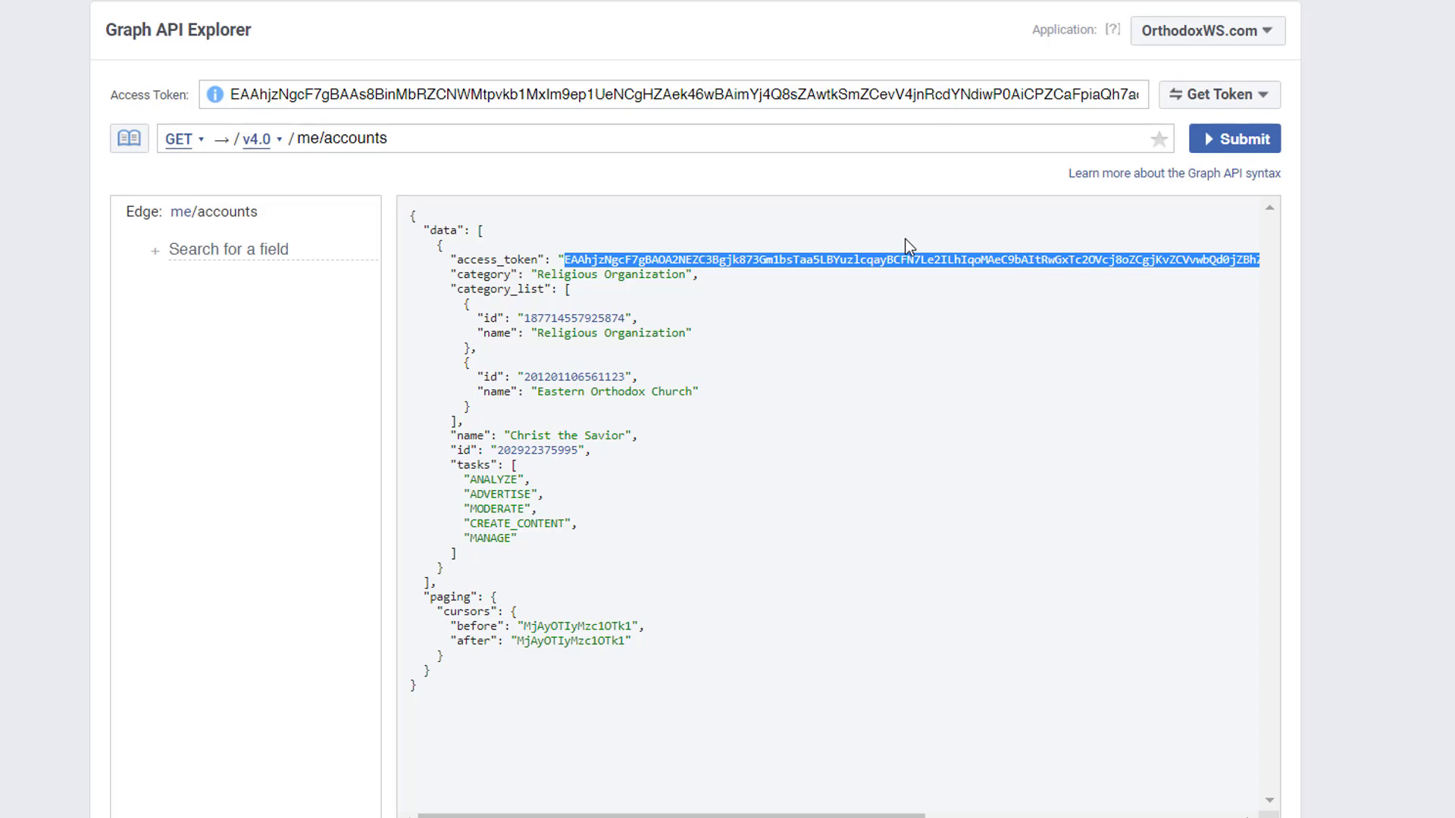
Debug the page token, confirm it expires Never, and copy it
{"action": "left_click", "coordinate": [216, 95]}
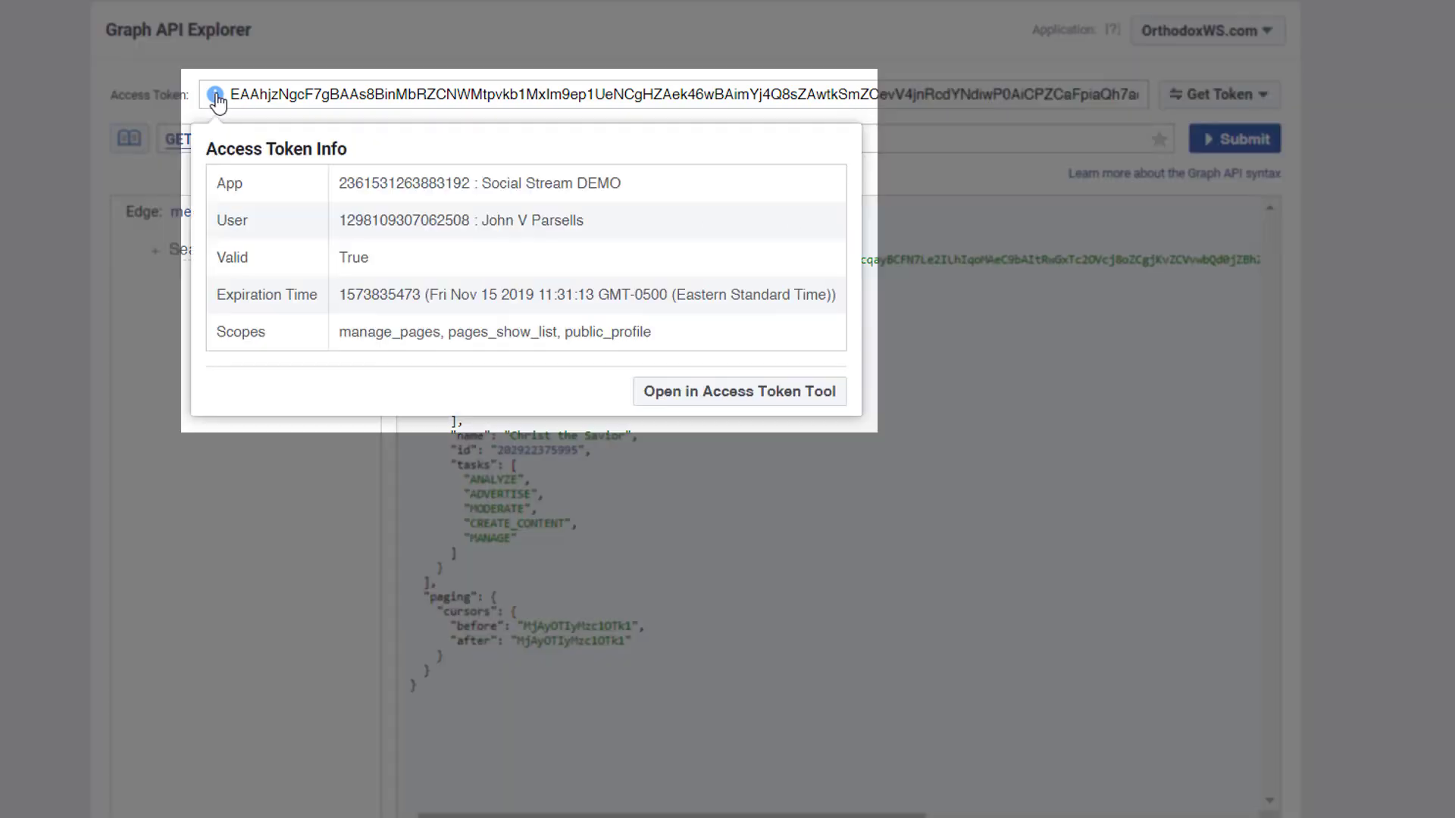
{"action": "left_click", "coordinate": [671, 394]}
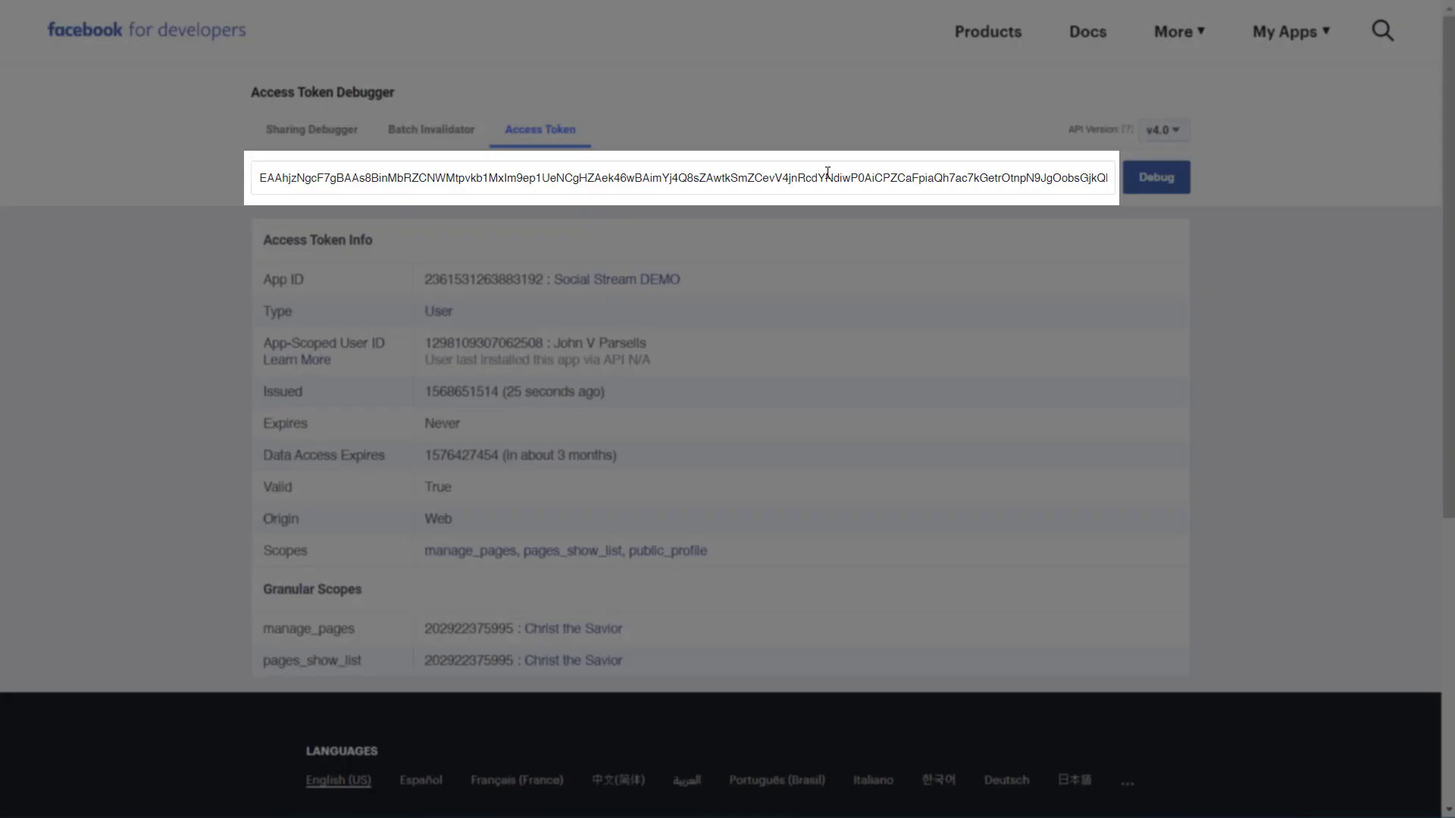
{"action": "triple_click", "coordinate": [828, 172]}
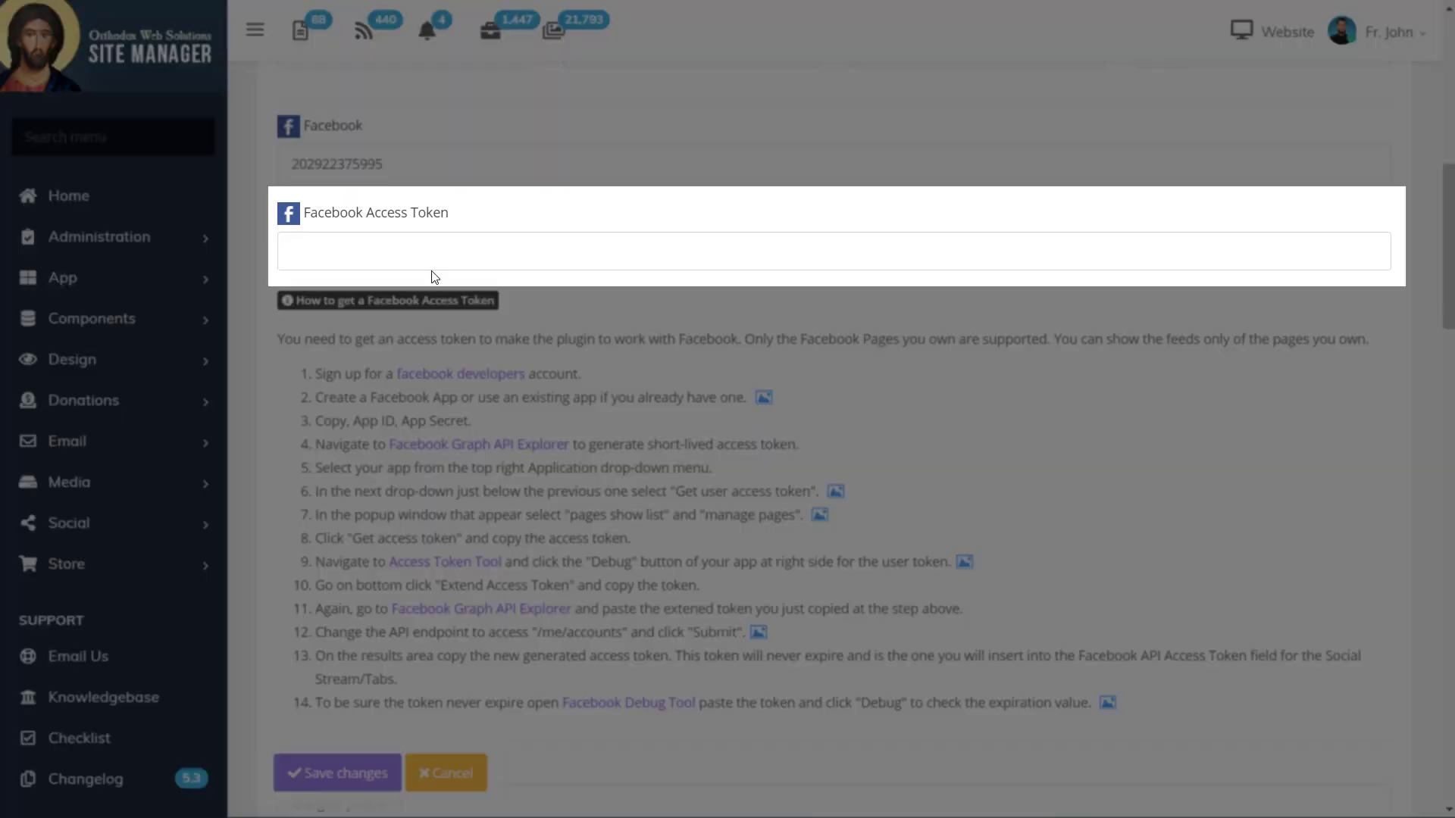
Paste the never-expiring token into Facebook Access Token and save the section
{"action": "left_click", "coordinate": [439, 251]}
{"action": "key", "text": "ctrl+v"}
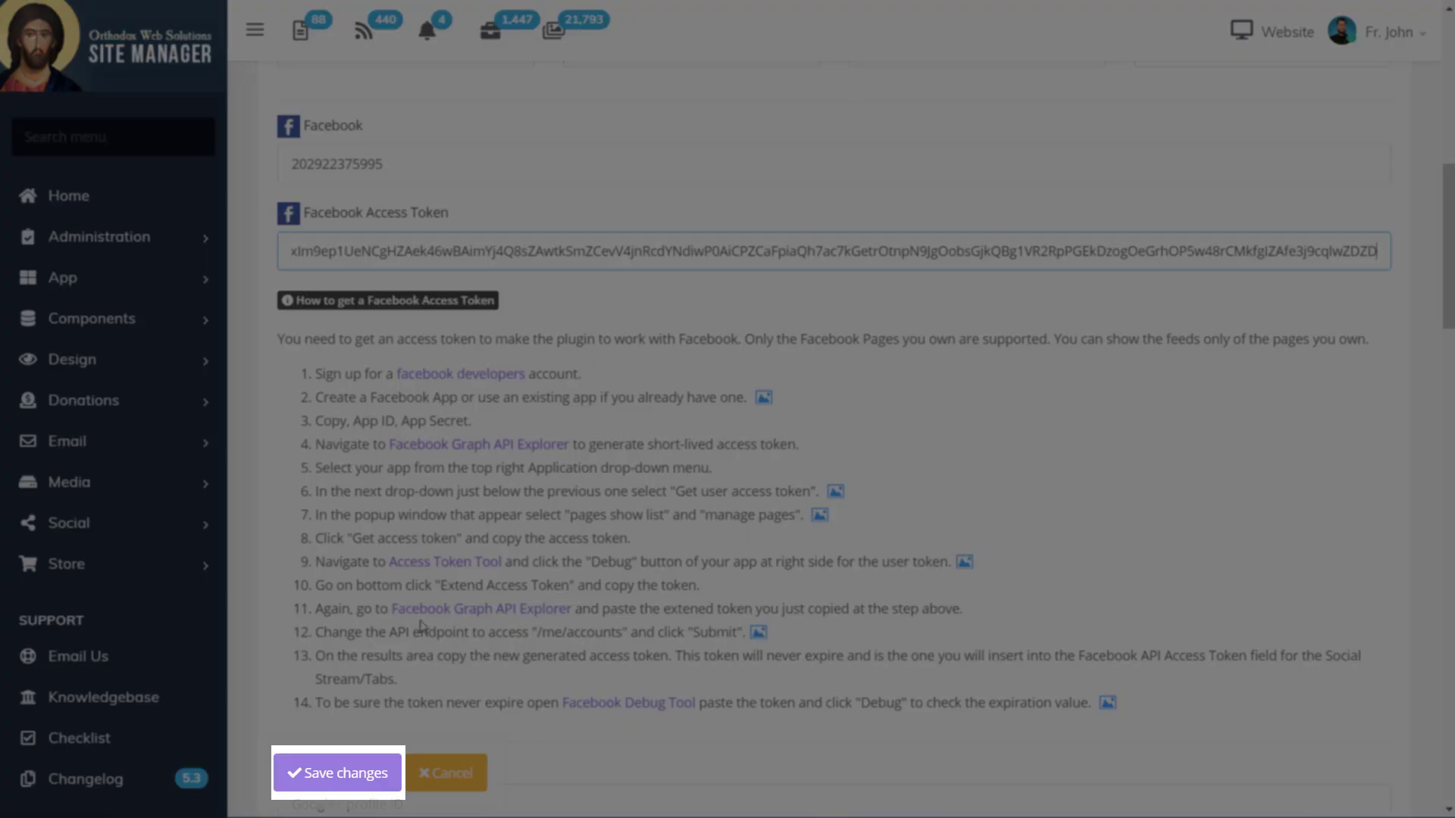
{"action": "left_click", "coordinate": [364, 784]}
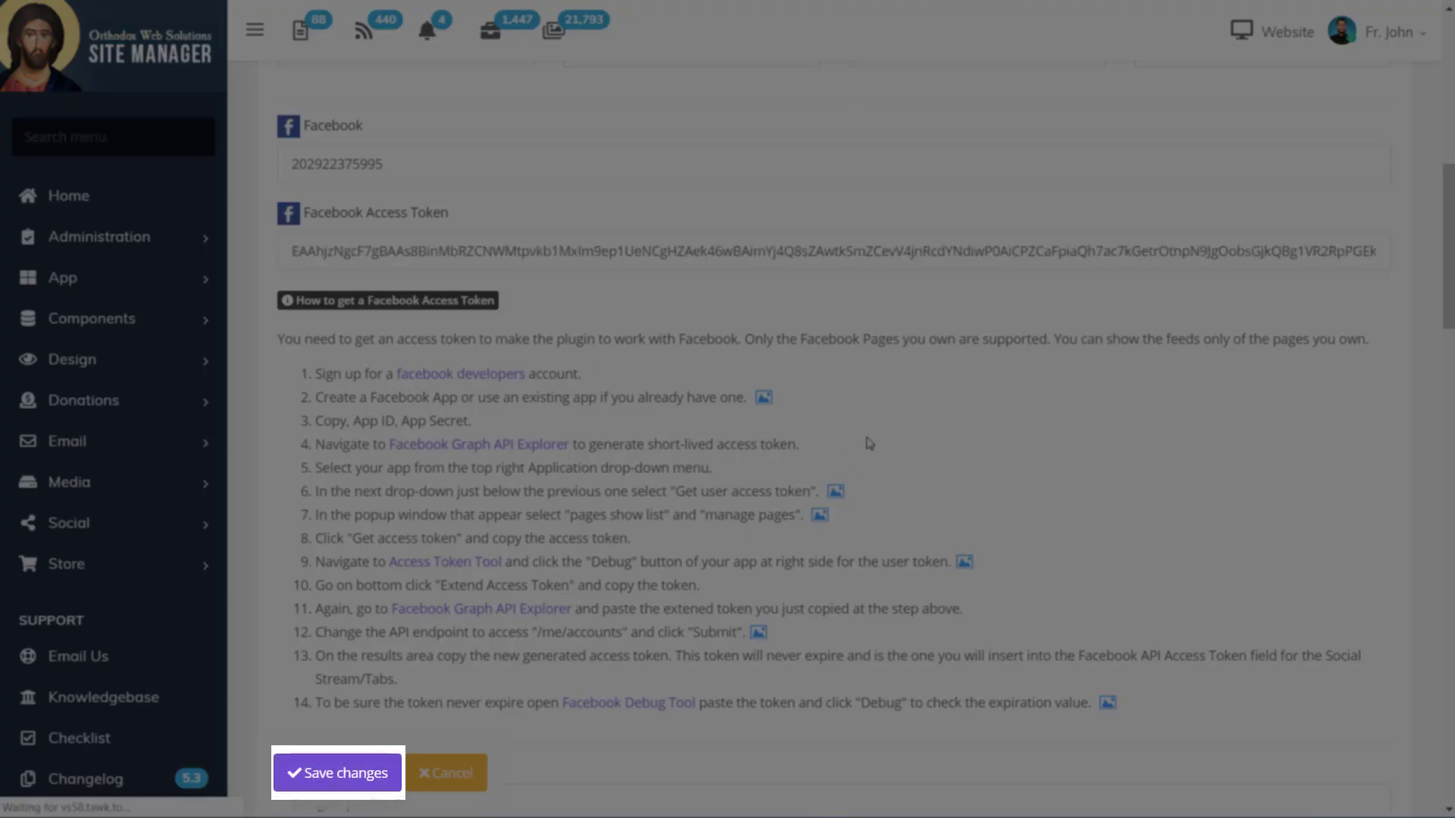